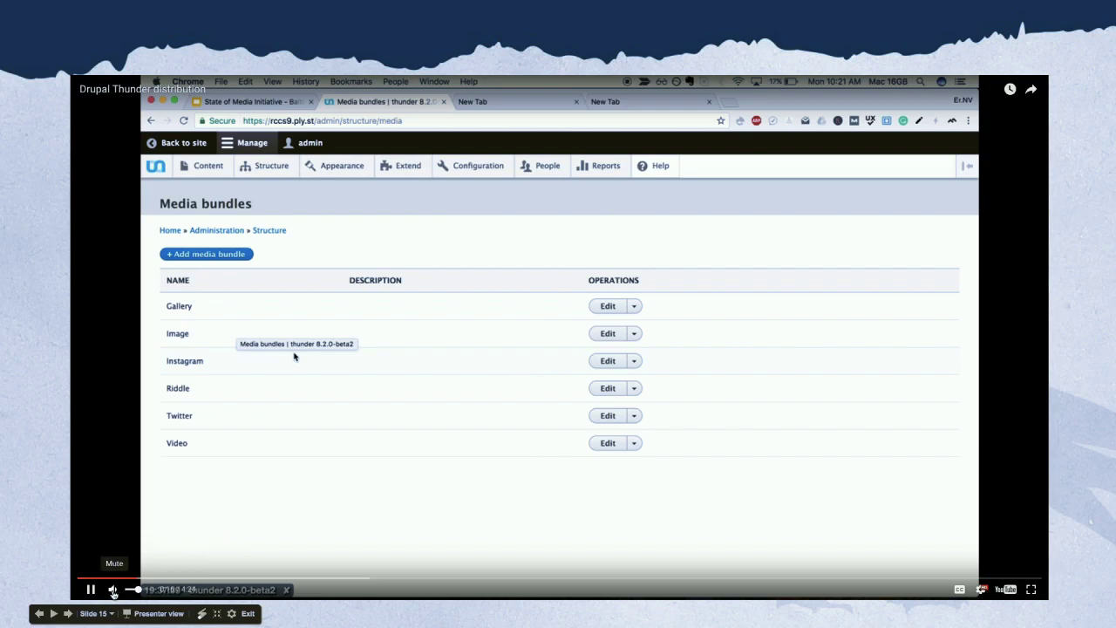
- Mute the embedded demo video on the slide and show it in full screen
{"action": "left_click", "coordinate": [113, 590]}
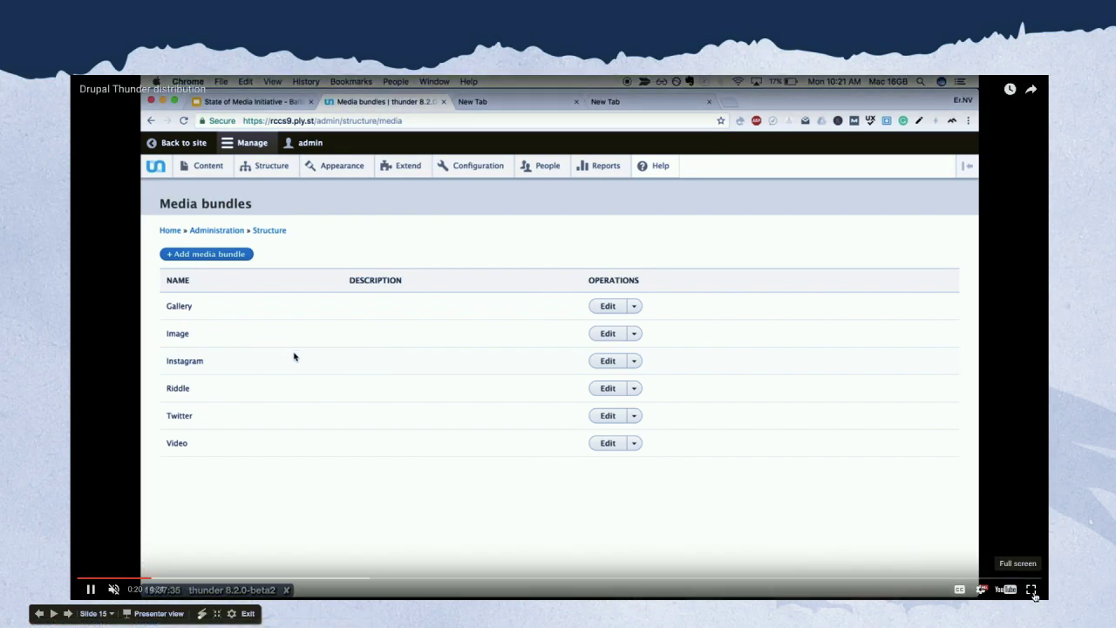
{"action": "left_click", "coordinate": [1031, 591]}
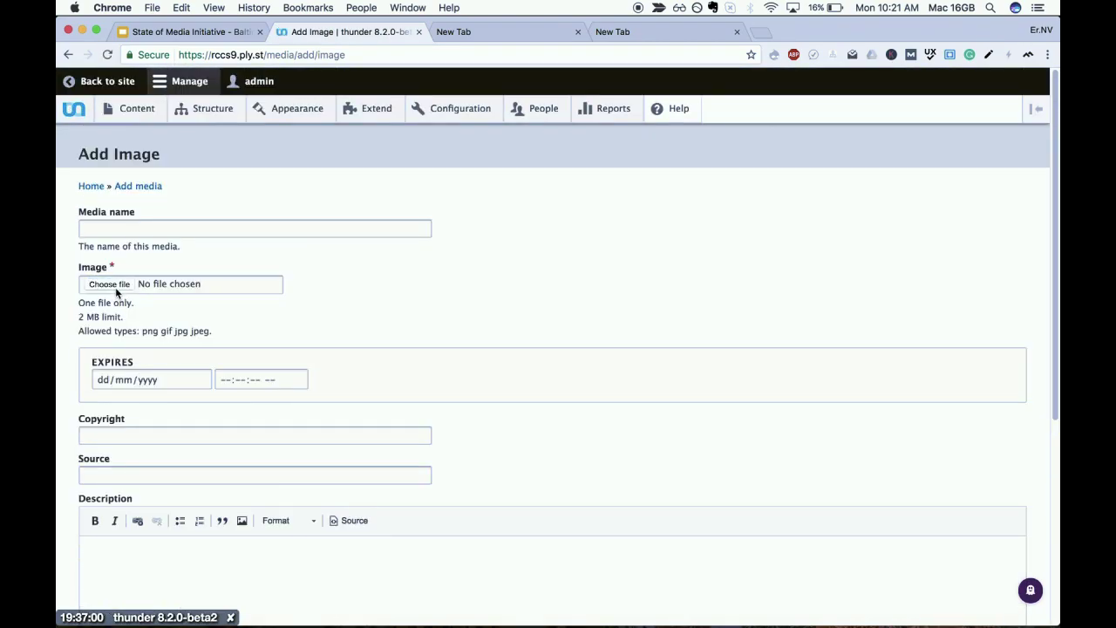
- Choose red-rose.jpg as the file for the new image media item and set its media name to Red Rose
{"action": "left_click", "coordinate": [116, 293]}
{"action": "double_click", "coordinate": [486, 203]}
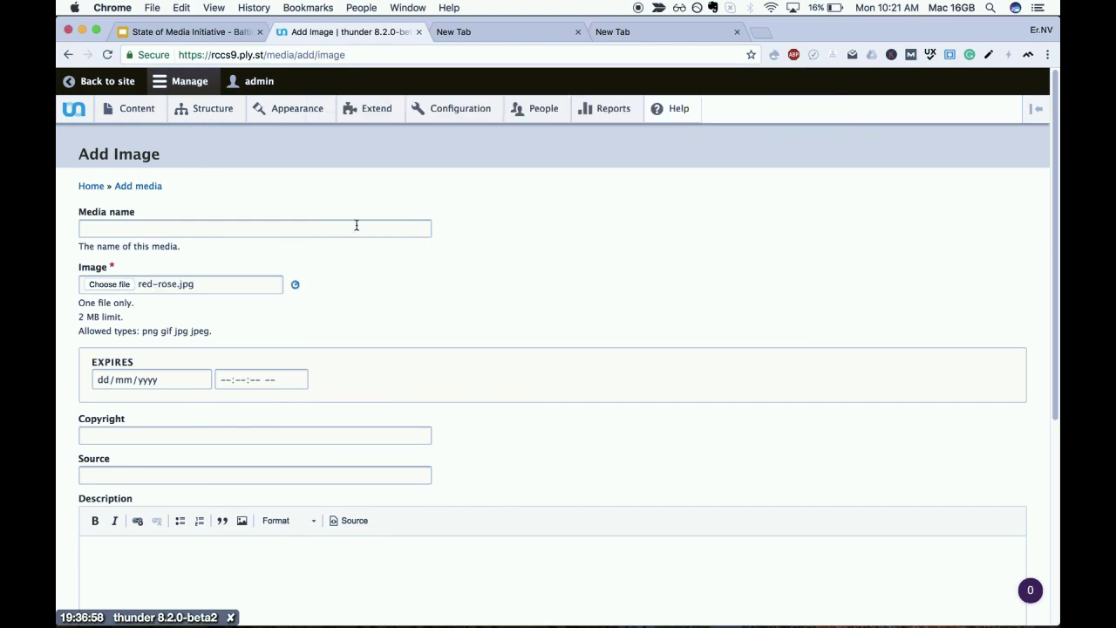
{"action": "left_click", "coordinate": [146, 227]}
{"action": "type", "text": "Red Rose"}
- Copy Red Rose into the uploaded image's two text fields, and save and publish the image
{"action": "key", "text": "super+a"}
{"action": "key", "text": "super+c"}
{"action": "left_click", "coordinate": [331, 305]}
{"action": "key", "text": "super+v"}
{"action": "left_click", "coordinate": [266, 360]}
{"action": "key", "text": "super+v"}
{"action": "scroll", "coordinate": [268, 400], "scroll_direction": "down", "scroll_amount": 5}
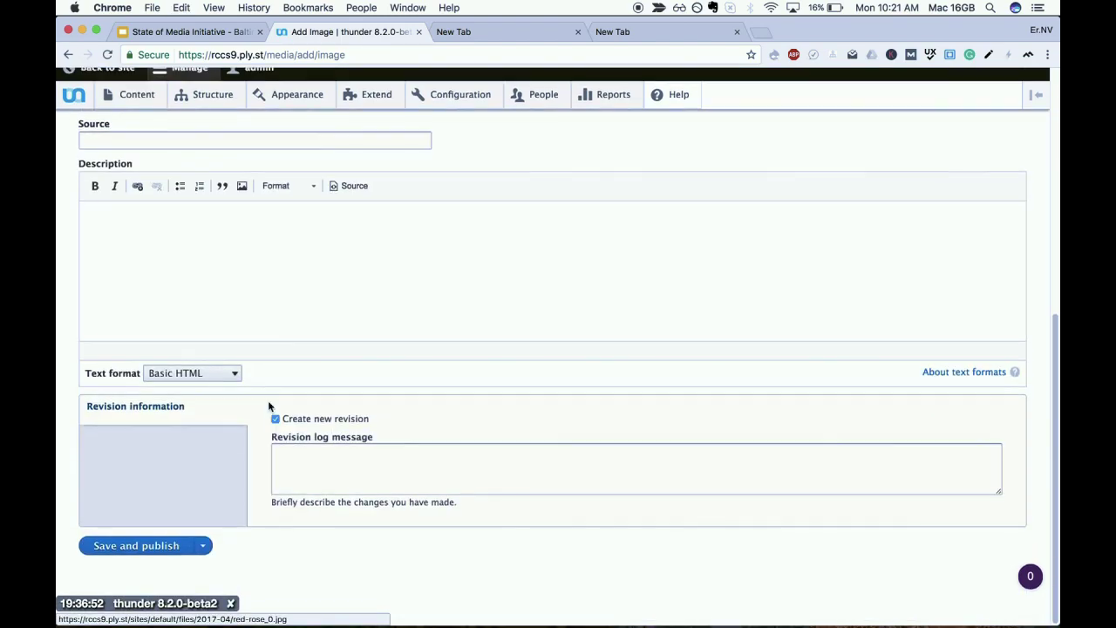
{"action": "left_click", "coordinate": [142, 559]}
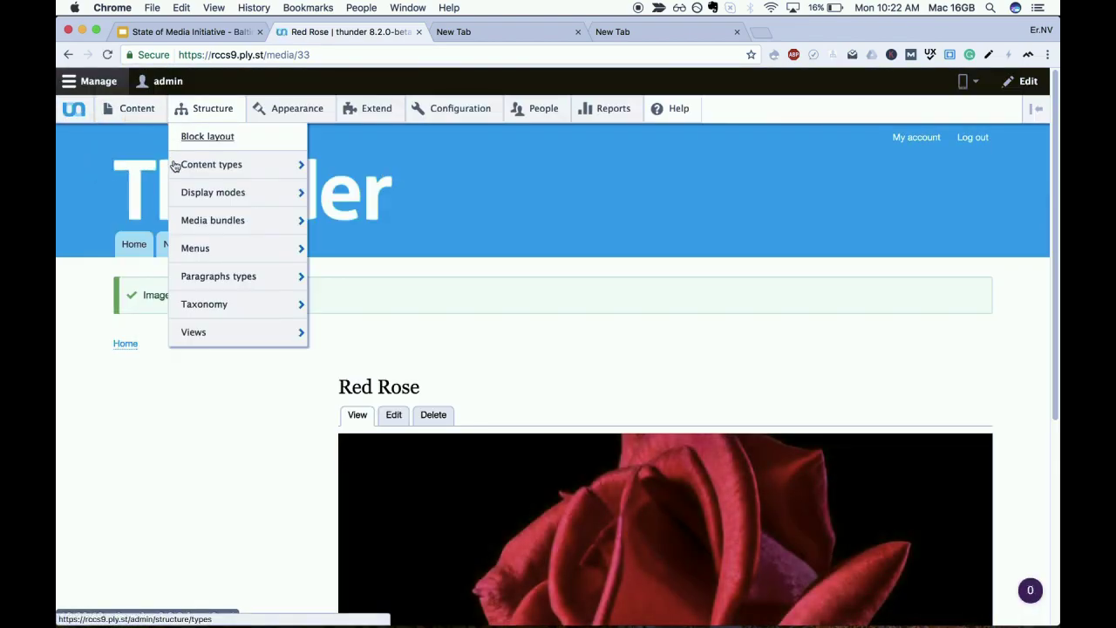
{"action": "mouse_move", "coordinate": [137, 108]}
{"action": "mouse_move", "coordinate": [209, 163]}
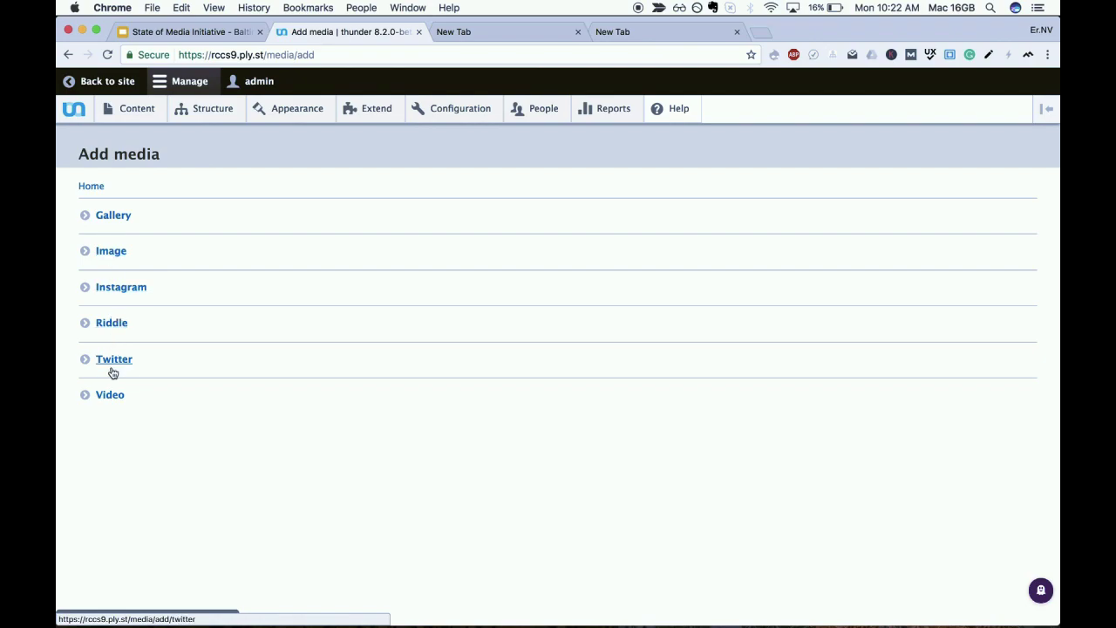
{"action": "left_click", "coordinate": [113, 367]}
{"action": "left_click", "coordinate": [617, 33]}
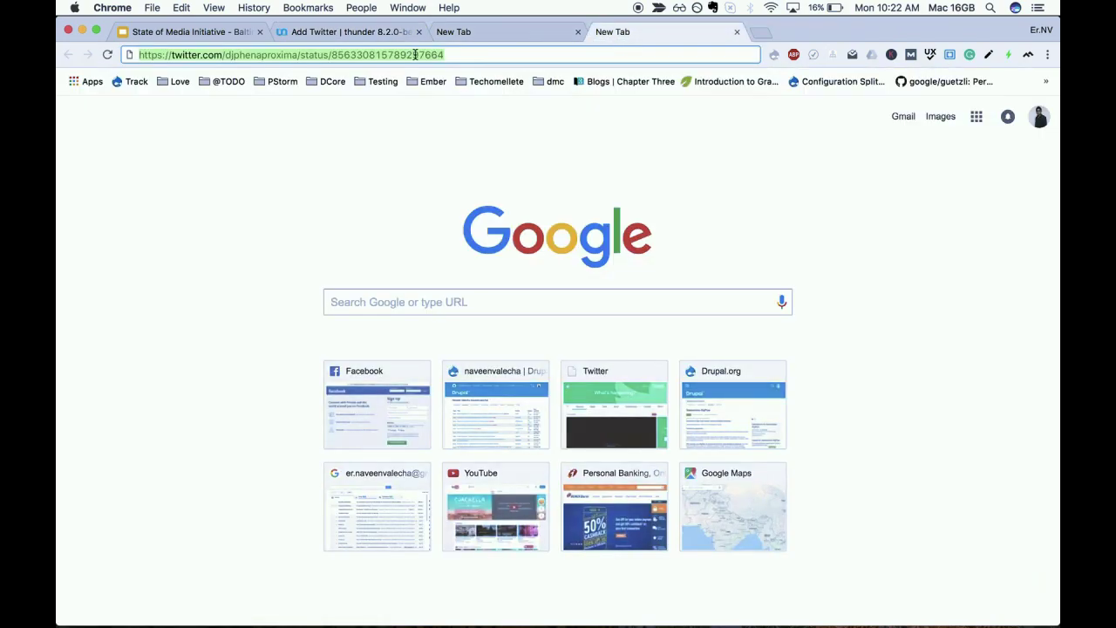
{"action": "left_click", "coordinate": [361, 32]}
{"action": "left_click", "coordinate": [186, 229]}
{"action": "key", "text": "super+v"}
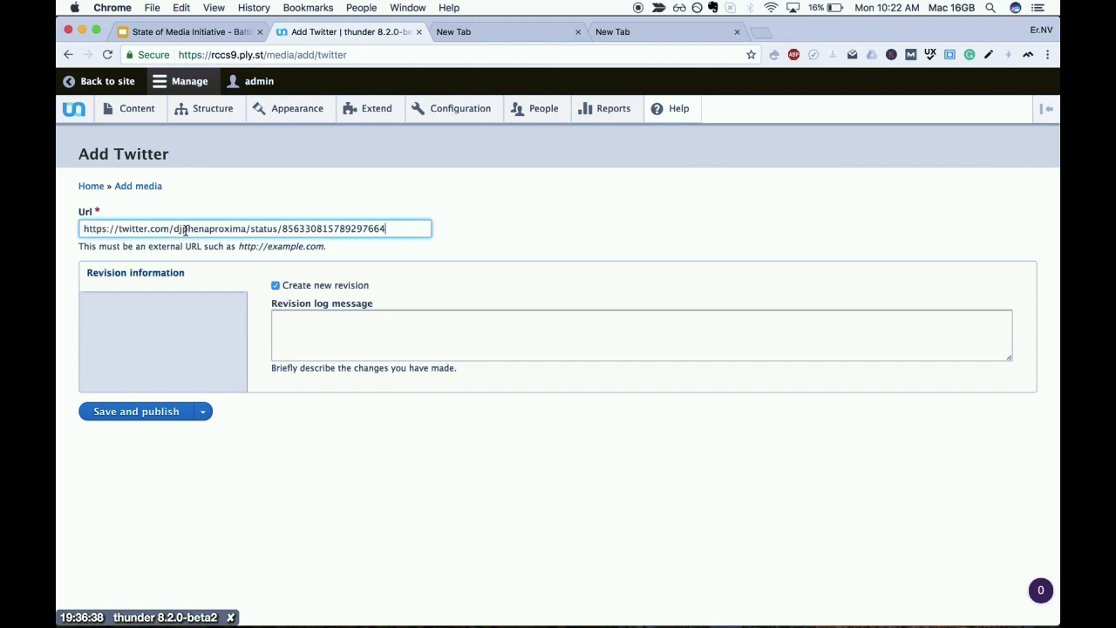
{"action": "left_click", "coordinate": [136, 412]}
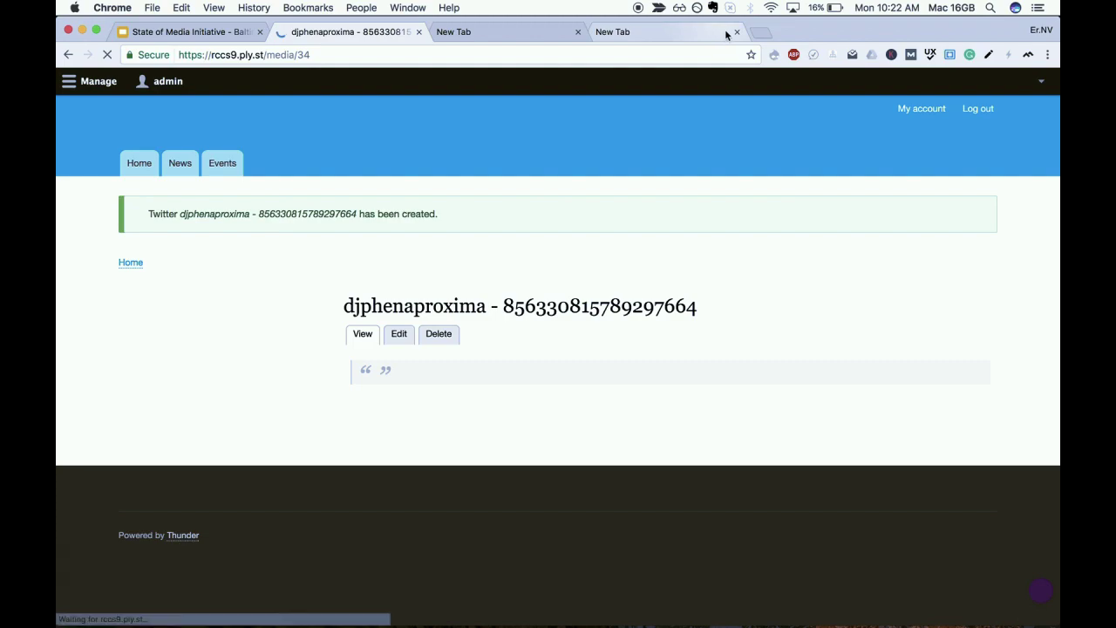
- Close the two spare New Tab pages and view the published Twitter media item
{"action": "left_click", "coordinate": [725, 32]}
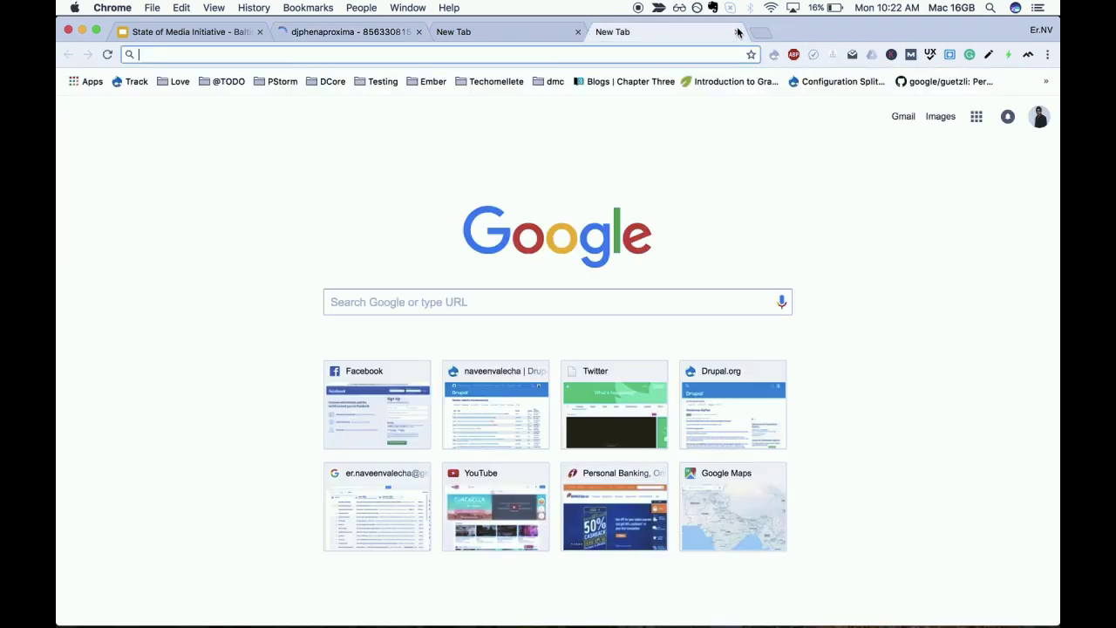
{"action": "left_click", "coordinate": [736, 32]}
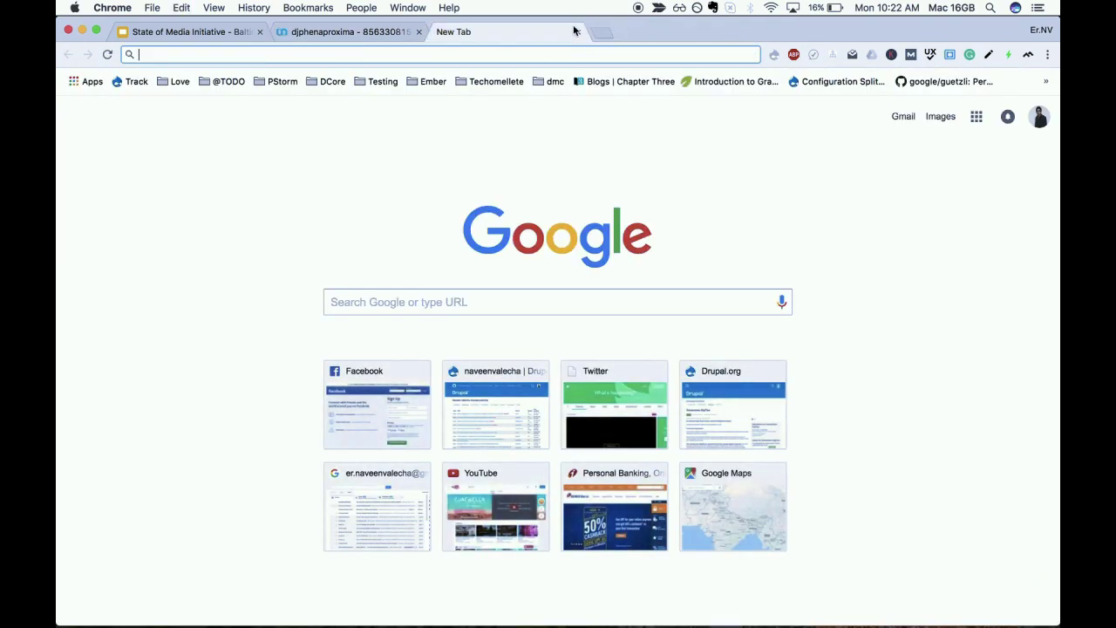
{"action": "left_click", "coordinate": [577, 32]}
{"action": "scroll", "coordinate": [428, 472], "scroll_direction": "down", "scroll_amount": 2}
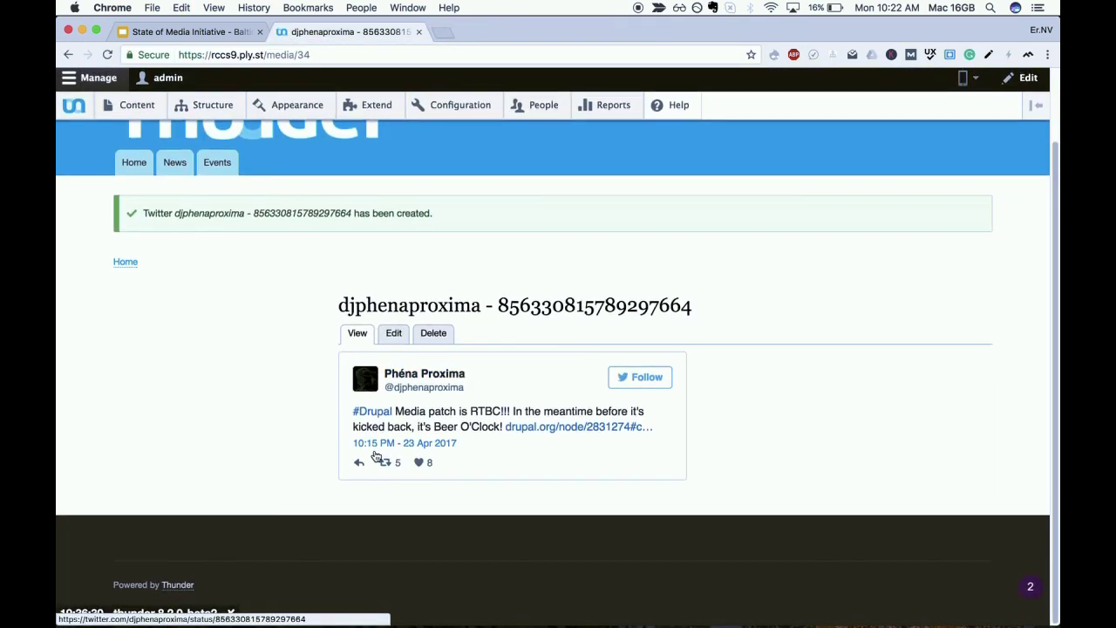
{"action": "mouse_move", "coordinate": [153, 161]}
{"action": "left_click", "coordinate": [263, 171]}
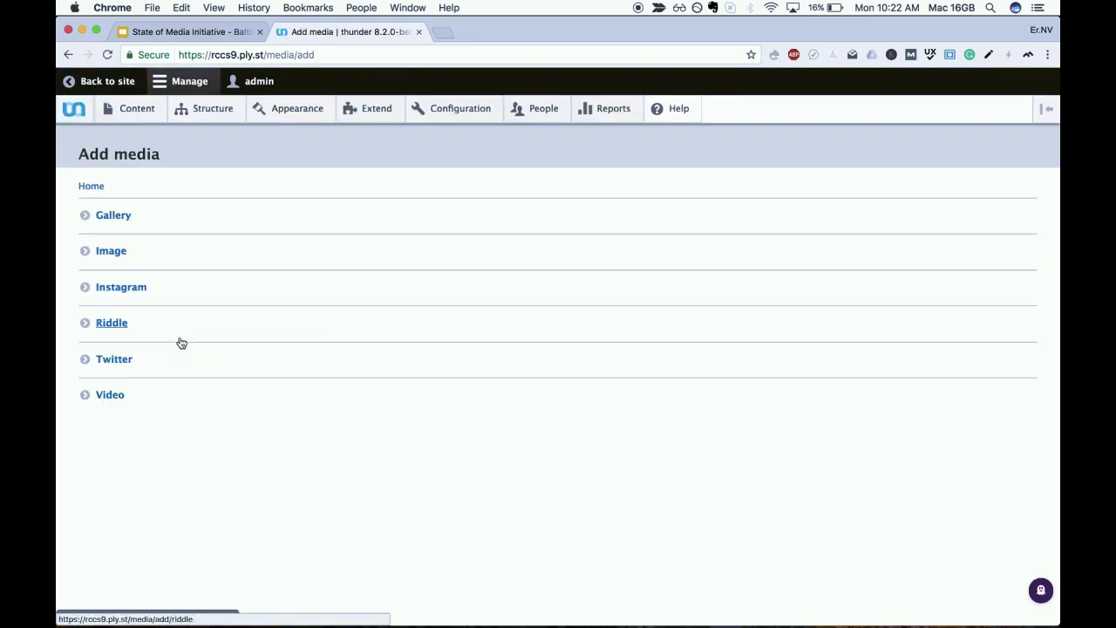
{"action": "left_click", "coordinate": [110, 397]}
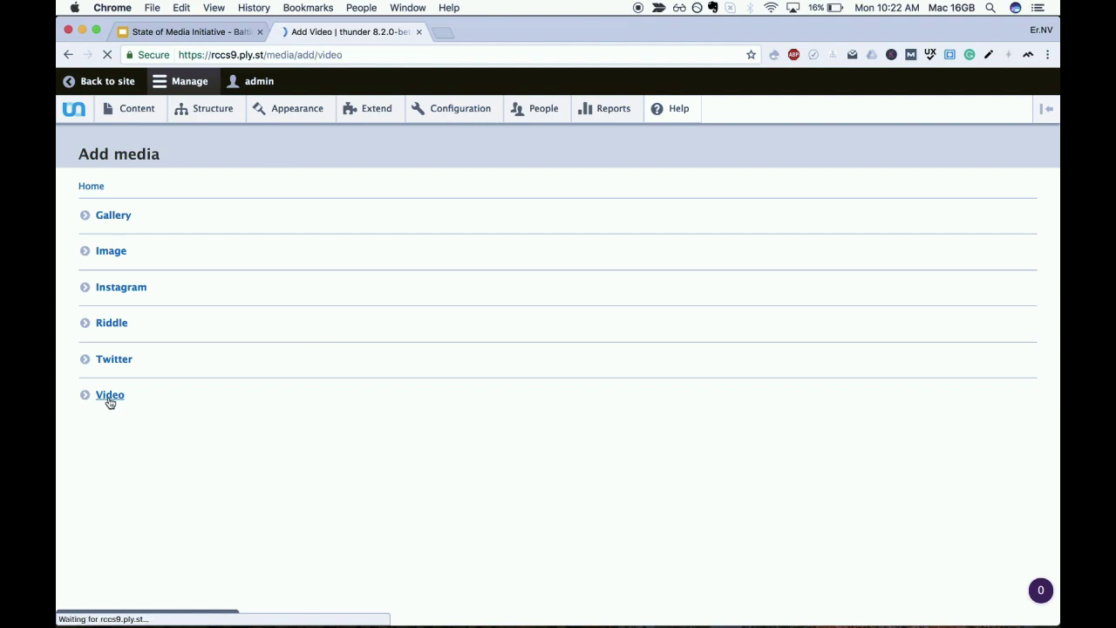
{"action": "left_click", "coordinate": [130, 285]}
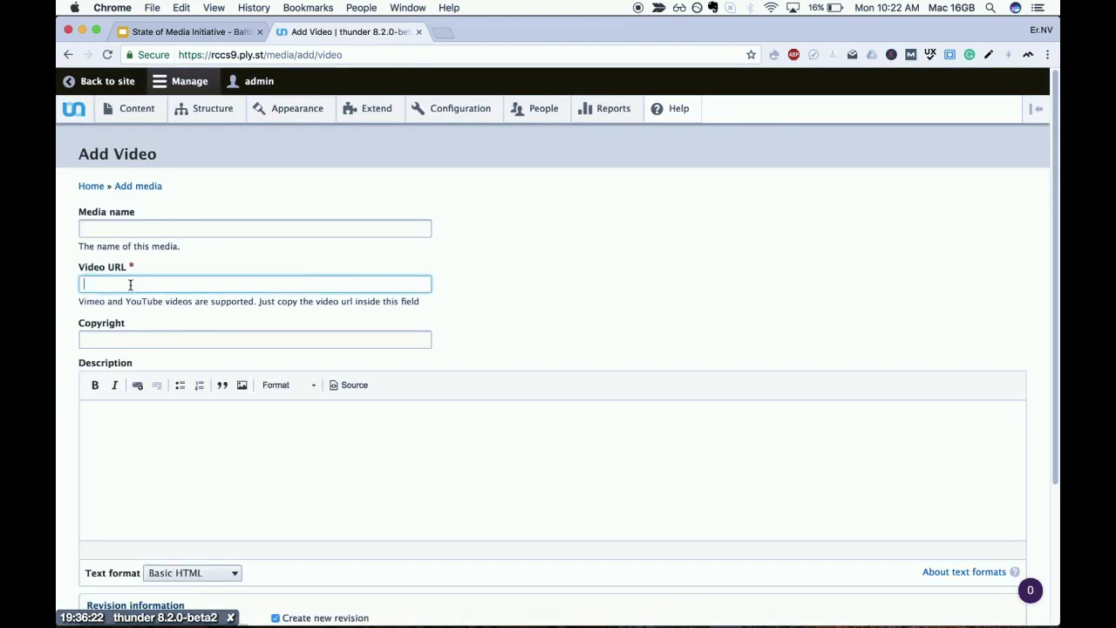
{"action": "key", "text": "super+v"}
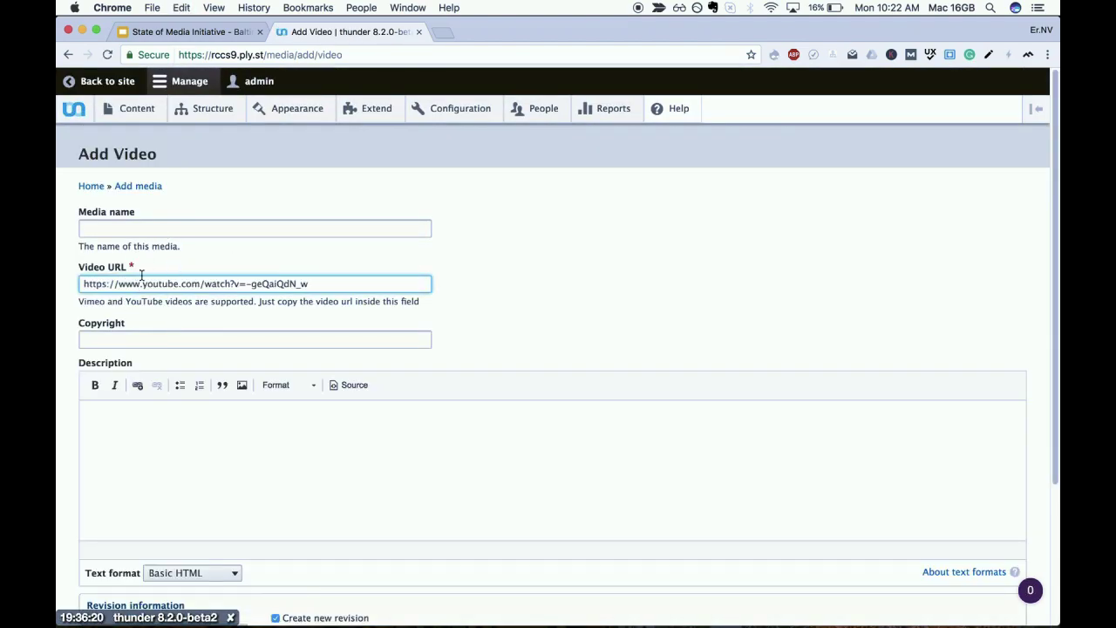
{"action": "scroll", "coordinate": [159, 342], "scroll_direction": "down", "scroll_amount": 3}
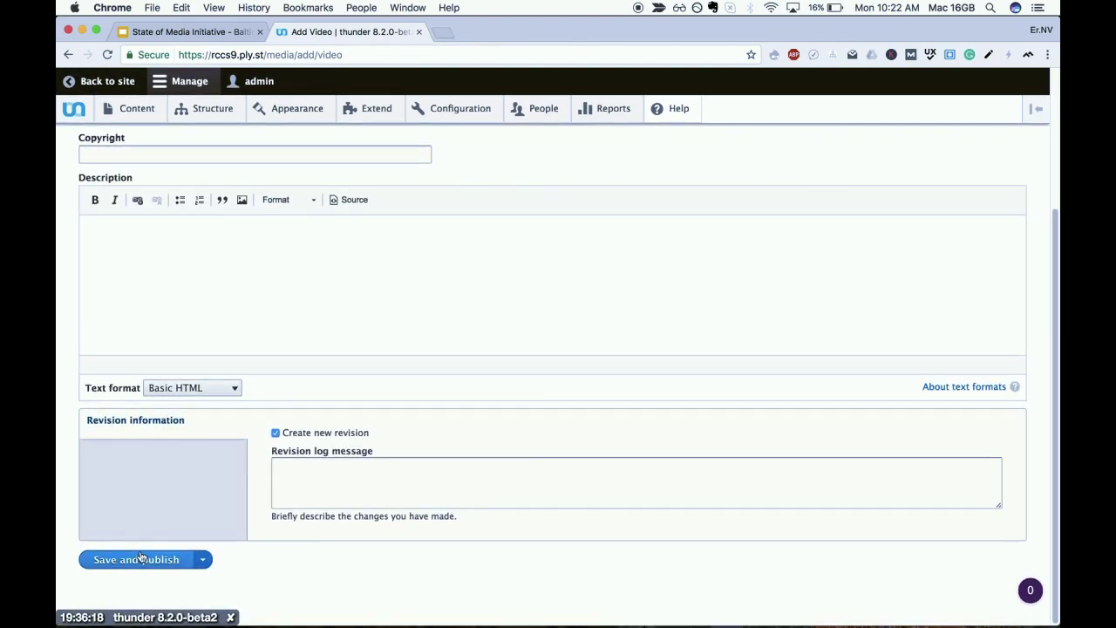
{"action": "left_click", "coordinate": [142, 566]}
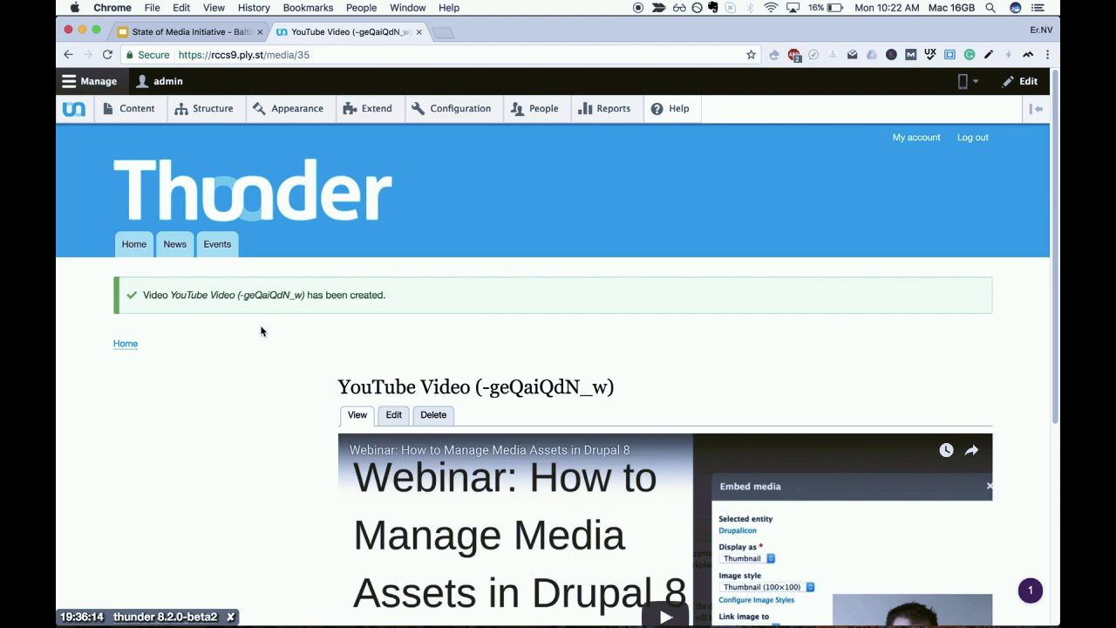
{"action": "scroll", "coordinate": [260, 331], "scroll_direction": "down", "scroll_amount": 4}
{"action": "scroll", "coordinate": [260, 332], "scroll_direction": "up", "scroll_amount": 4}
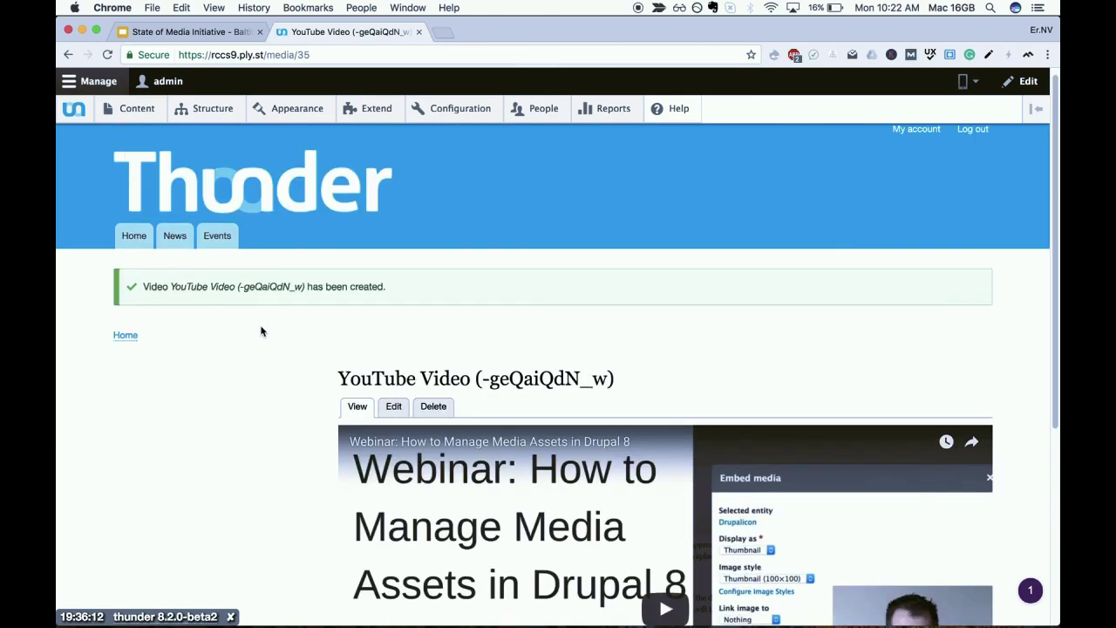
- Start a new article, look through its form, and set the channel to News
{"action": "mouse_move", "coordinate": [137, 111]}
{"action": "mouse_move", "coordinate": [233, 131]}
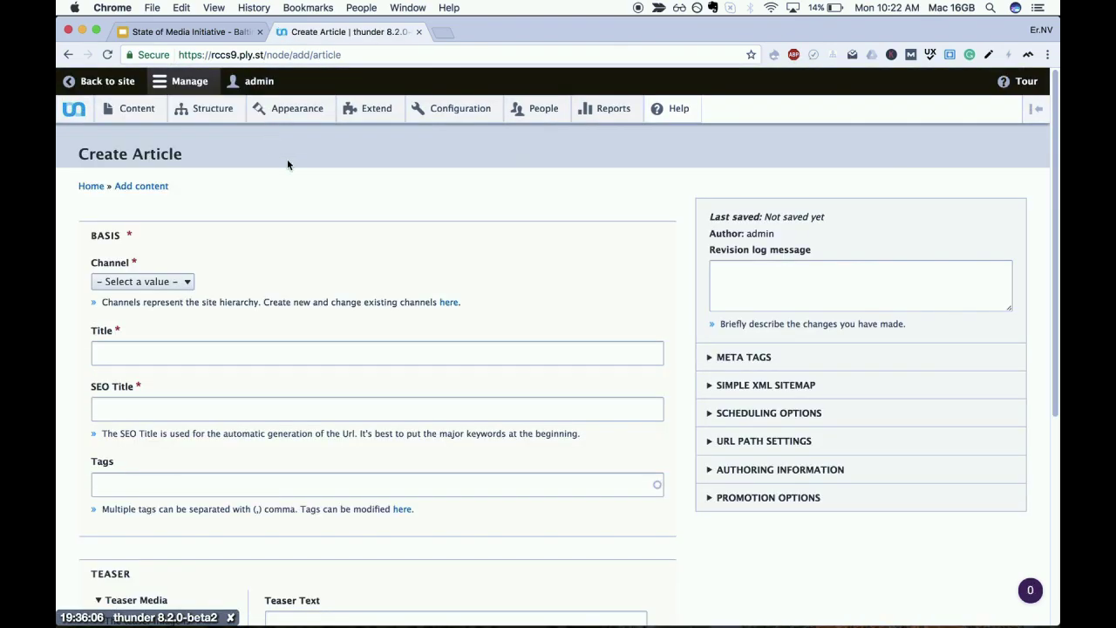
{"action": "scroll", "coordinate": [274, 314], "scroll_direction": "down", "scroll_amount": 1}
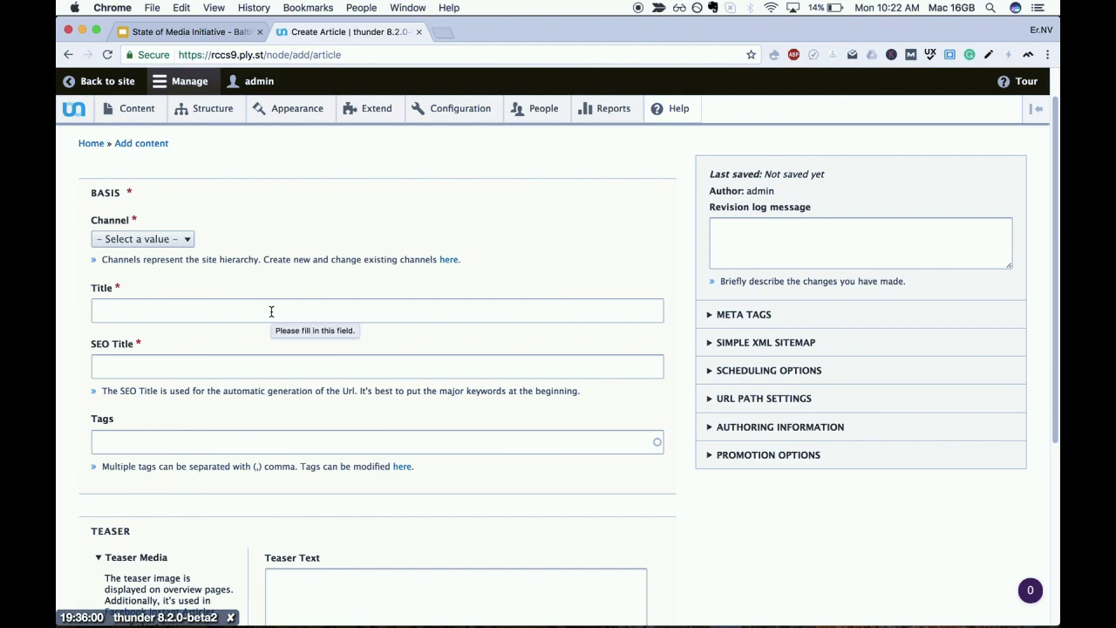
{"action": "scroll", "coordinate": [271, 311], "scroll_direction": "down", "scroll_amount": 5}
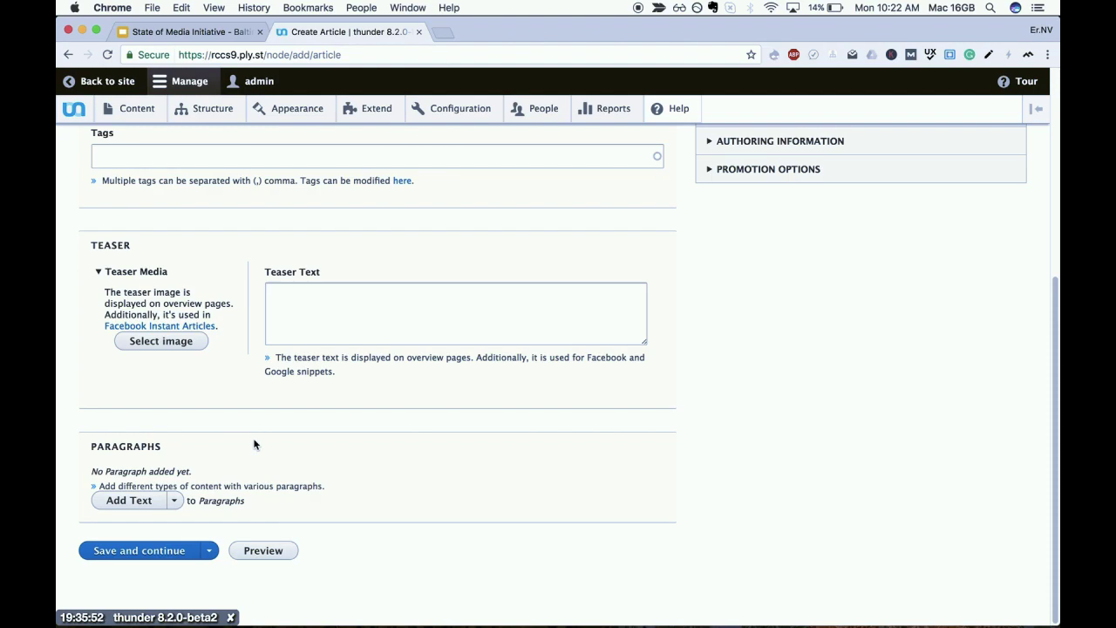
{"action": "scroll", "coordinate": [254, 443], "scroll_direction": "up", "scroll_amount": 6}
{"action": "scroll", "coordinate": [254, 443], "scroll_direction": "down", "scroll_amount": 1}
{"action": "left_click", "coordinate": [140, 281]}
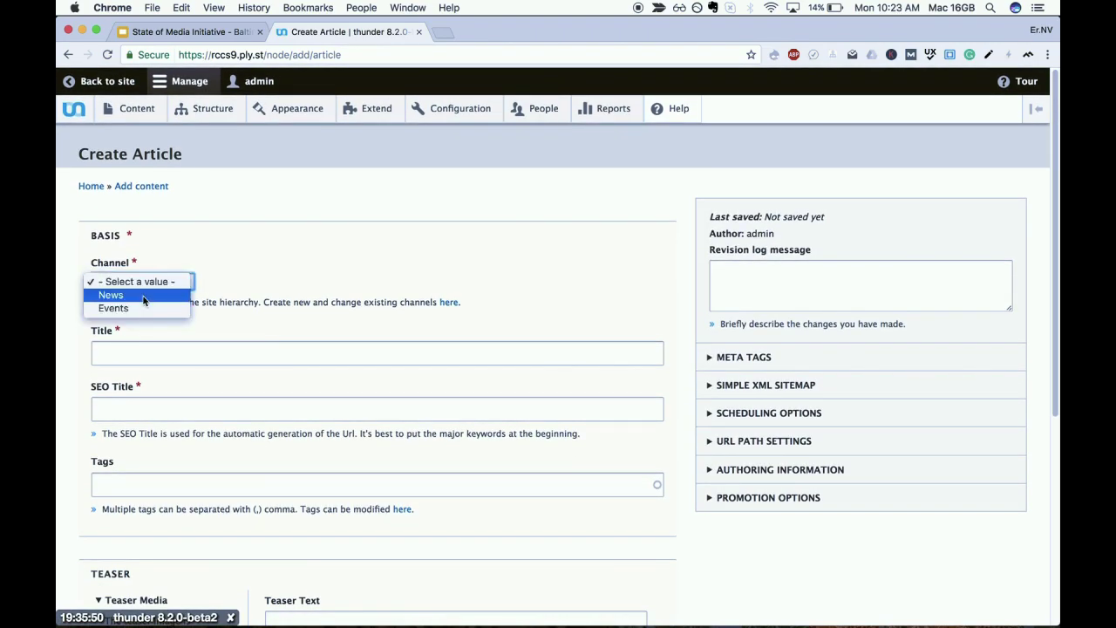
{"action": "left_click", "coordinate": [144, 296]}
- Title the article DrupalCon Baltimore and use the same text as its SEO title
{"action": "left_click", "coordinate": [143, 354]}
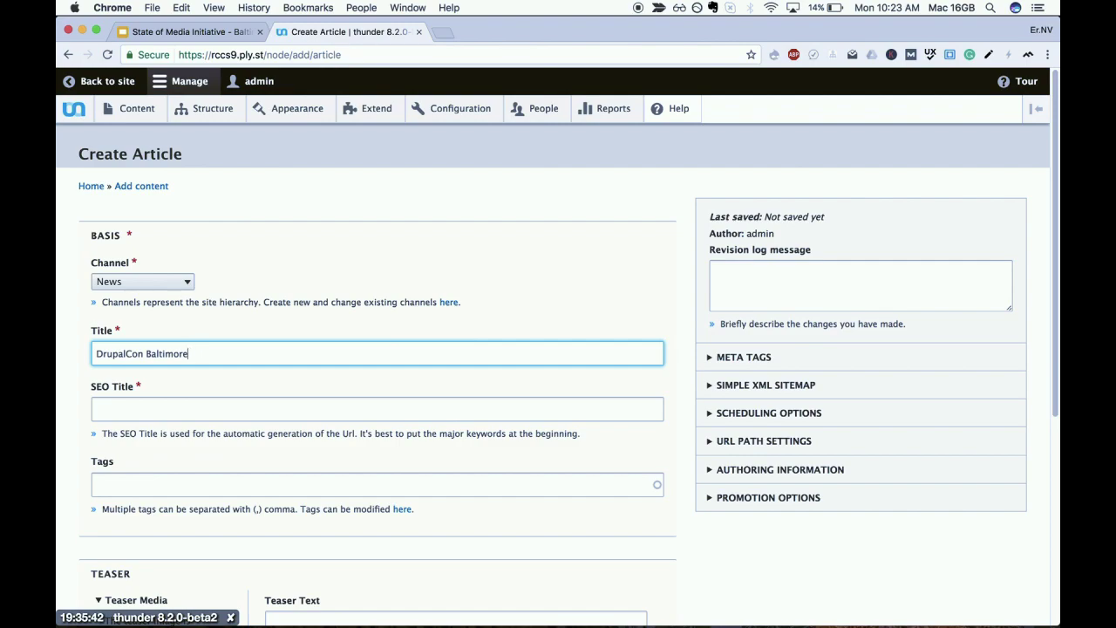
{"action": "key", "text": "super+a"}
{"action": "key", "text": "super+c"}
{"action": "left_click", "coordinate": [169, 405]}
{"action": "key", "text": "super+v"}
- Add a Twitter paragraph to the article and make its URL field ready for entry
{"action": "scroll", "coordinate": [250, 414], "scroll_direction": "down", "scroll_amount": 8}
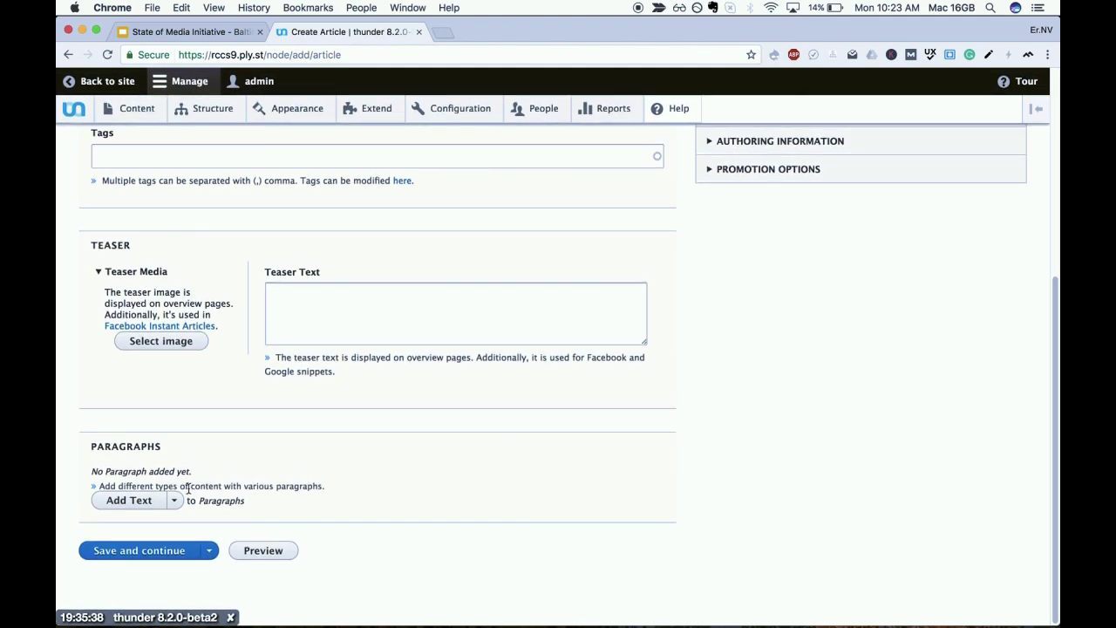
{"action": "left_click", "coordinate": [177, 504]}
{"action": "scroll", "coordinate": [175, 501], "scroll_direction": "down", "scroll_amount": 2}
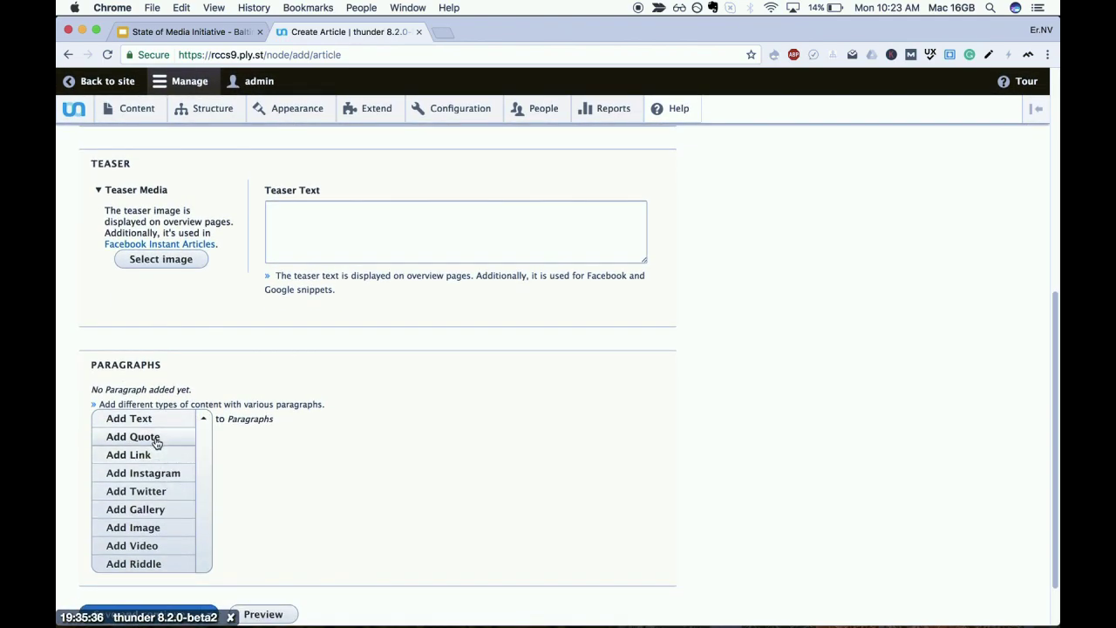
{"action": "left_click", "coordinate": [150, 491]}
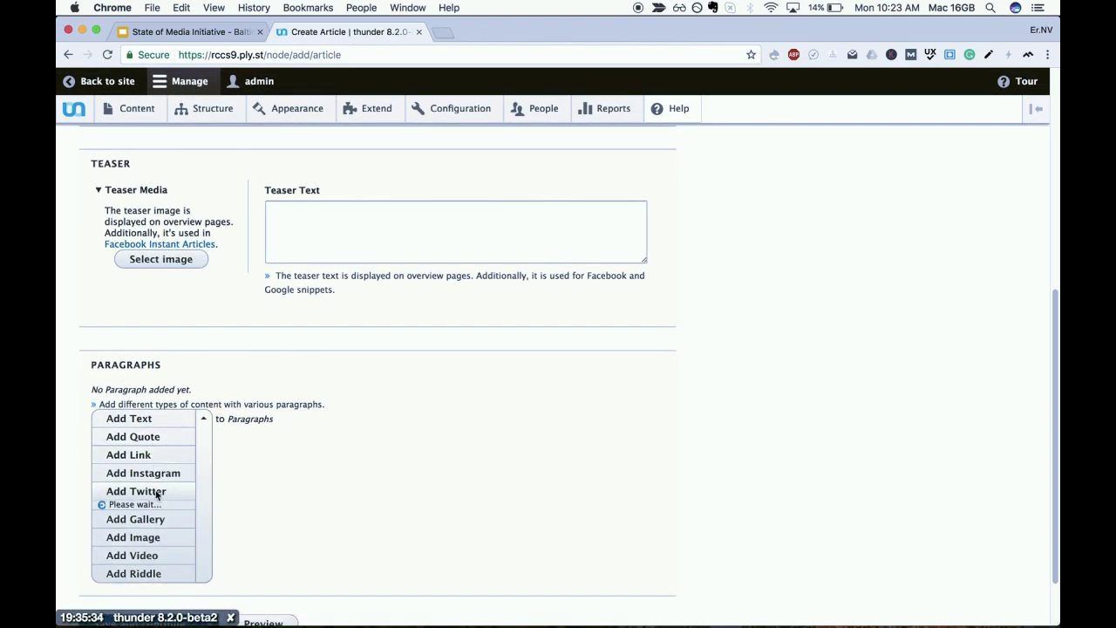
{"action": "left_click", "coordinate": [174, 507]}
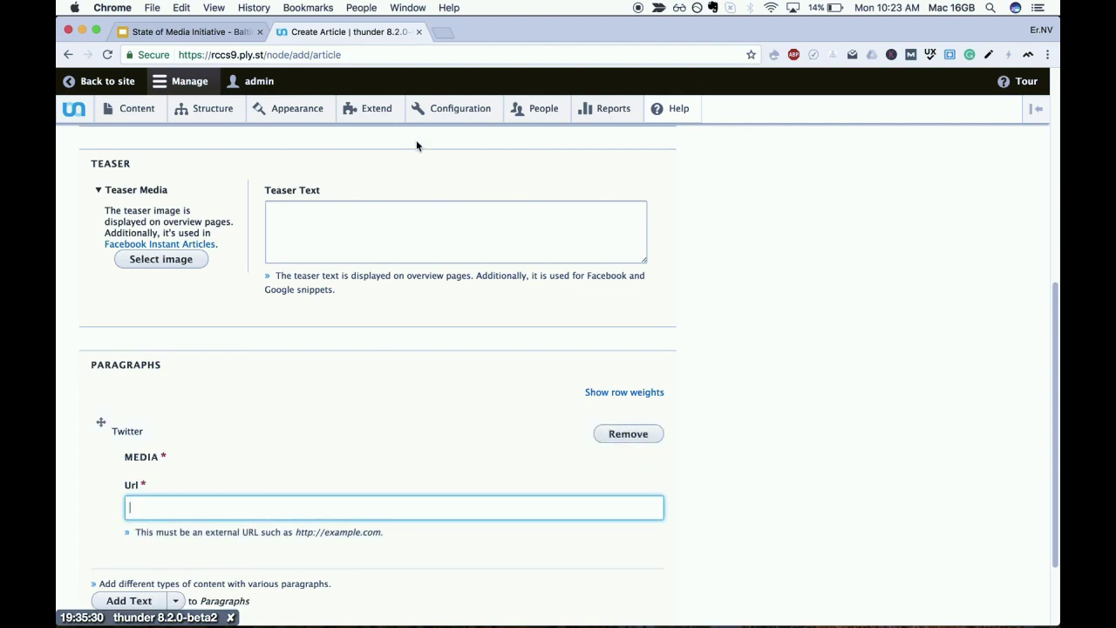
- Open the media list in a new browser tab, edit the existing Twitter item, and copy its tweet URL
{"action": "scroll", "coordinate": [286, 253], "scroll_direction": "up", "scroll_amount": 10}
{"action": "mouse_move", "coordinate": [154, 174]}
{"action": "left_click", "coordinate": [120, 165], "text": "super"}
{"action": "left_click", "coordinate": [506, 32]}
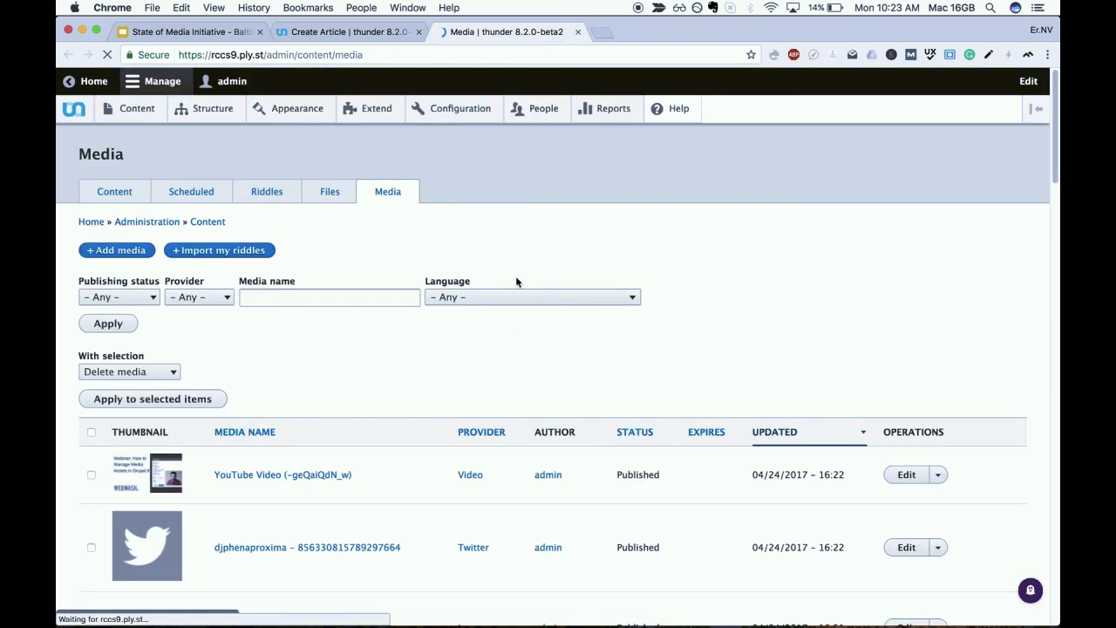
{"action": "left_click", "coordinate": [909, 548]}
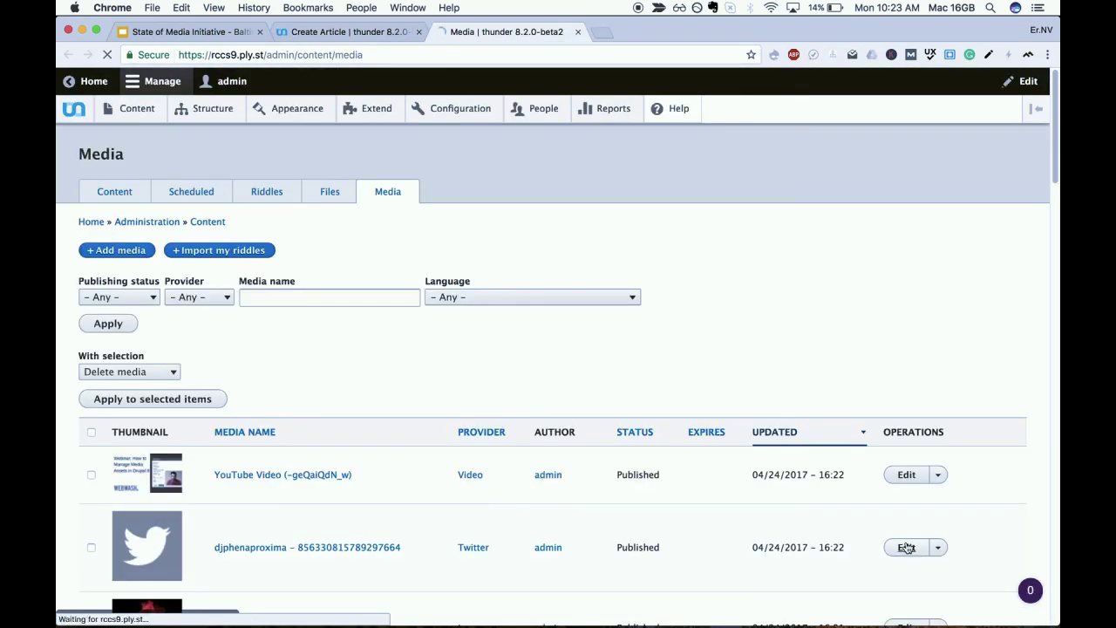
{"action": "triple_click", "coordinate": [370, 264]}
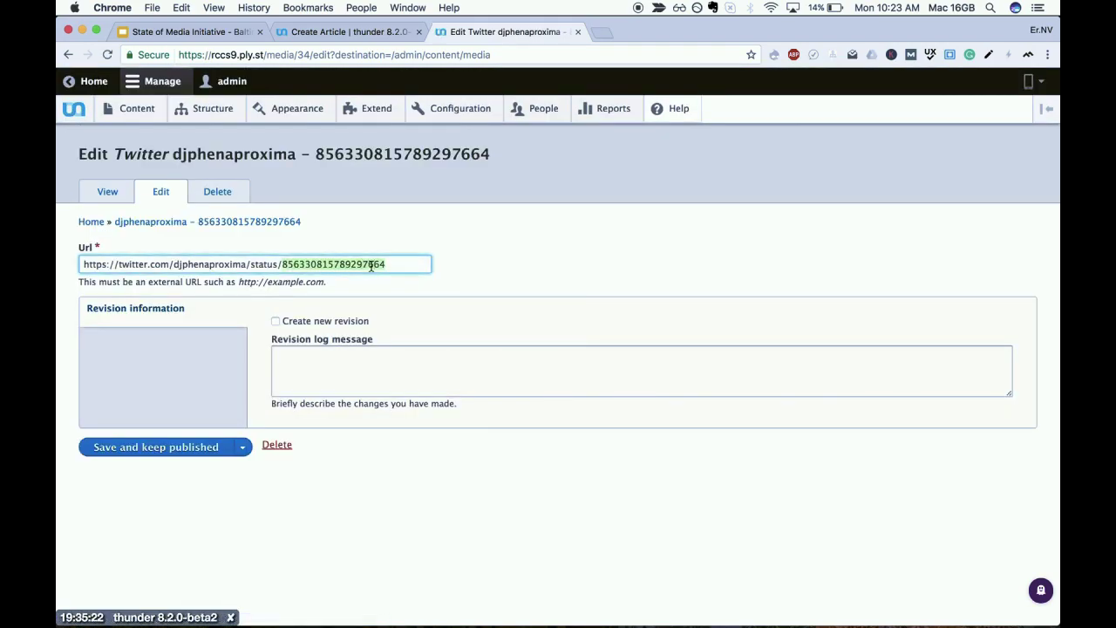
- Paste the copied tweet URL into the Twitter paragraph of the new article
{"action": "left_click", "coordinate": [357, 32]}
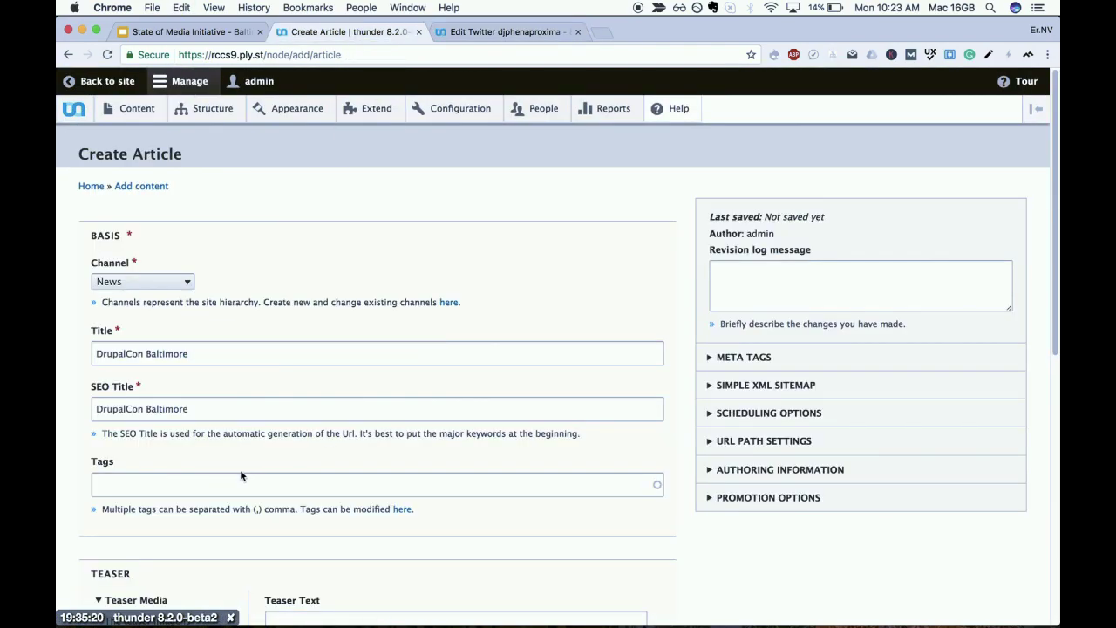
{"action": "scroll", "coordinate": [236, 471], "scroll_direction": "down", "scroll_amount": 8}
{"action": "left_click", "coordinate": [185, 396]}
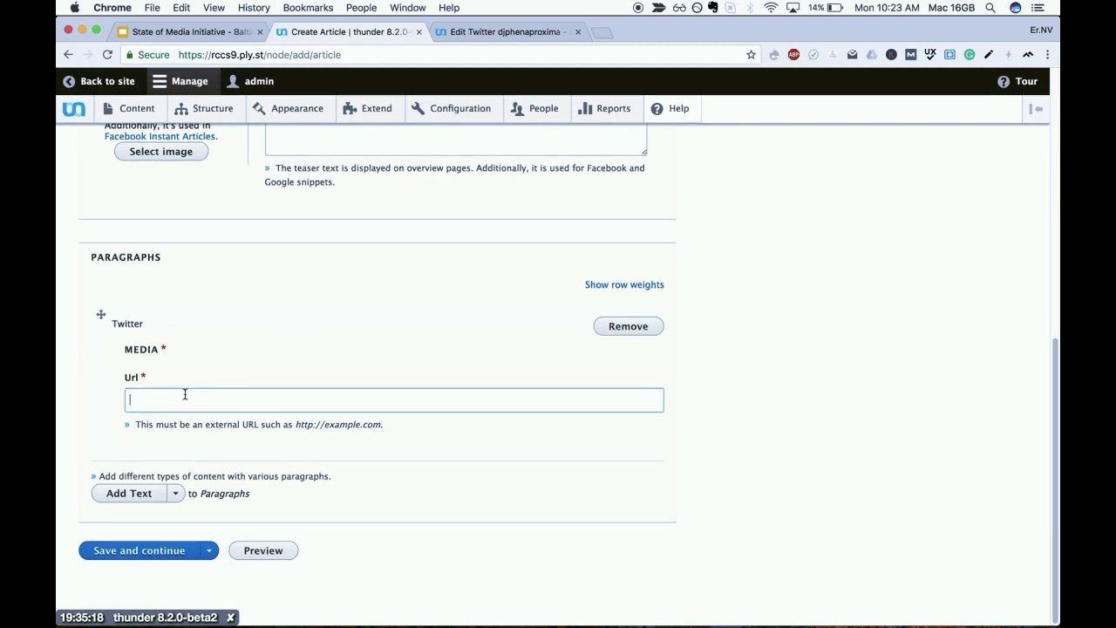
{"action": "key", "text": "super+v"}
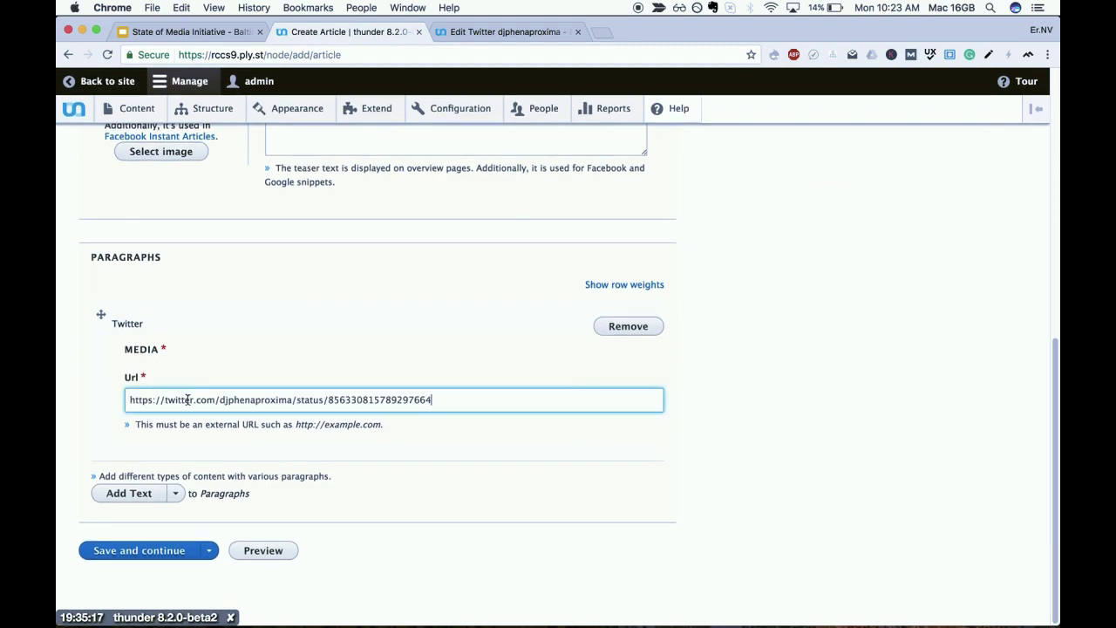
- Add a video paragraph to the article and use the existing Webinar: How to Manage Media Assets in Drupal 8 video
{"action": "left_click", "coordinate": [176, 495]}
{"action": "scroll", "coordinate": [164, 529], "scroll_direction": "down", "scroll_amount": 3}
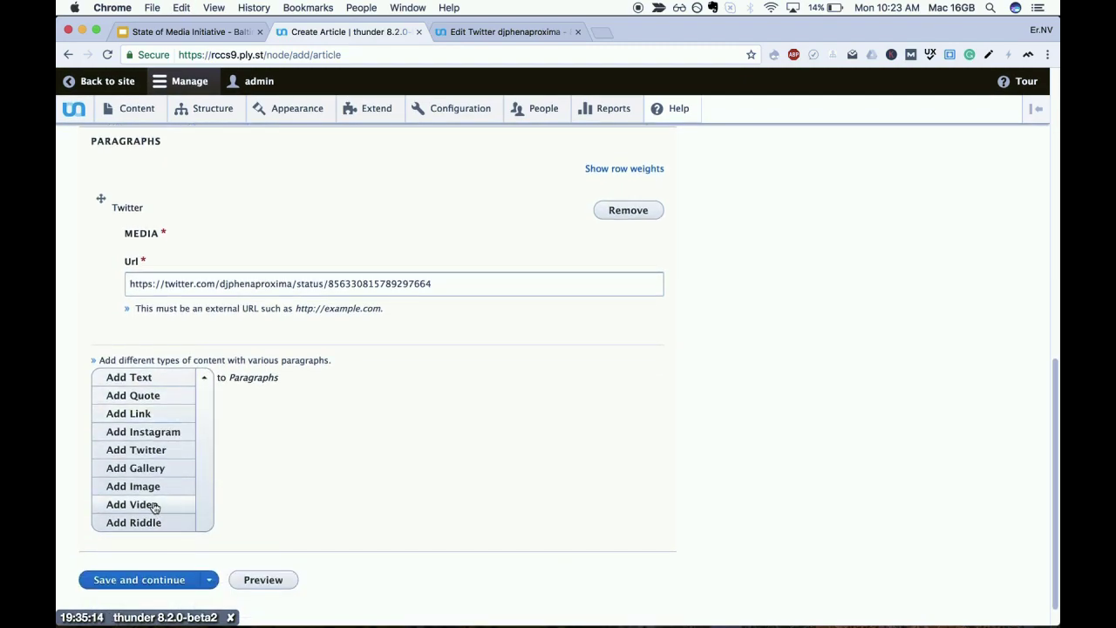
{"action": "left_click", "coordinate": [154, 506]}
{"action": "left_click", "coordinate": [166, 425]}
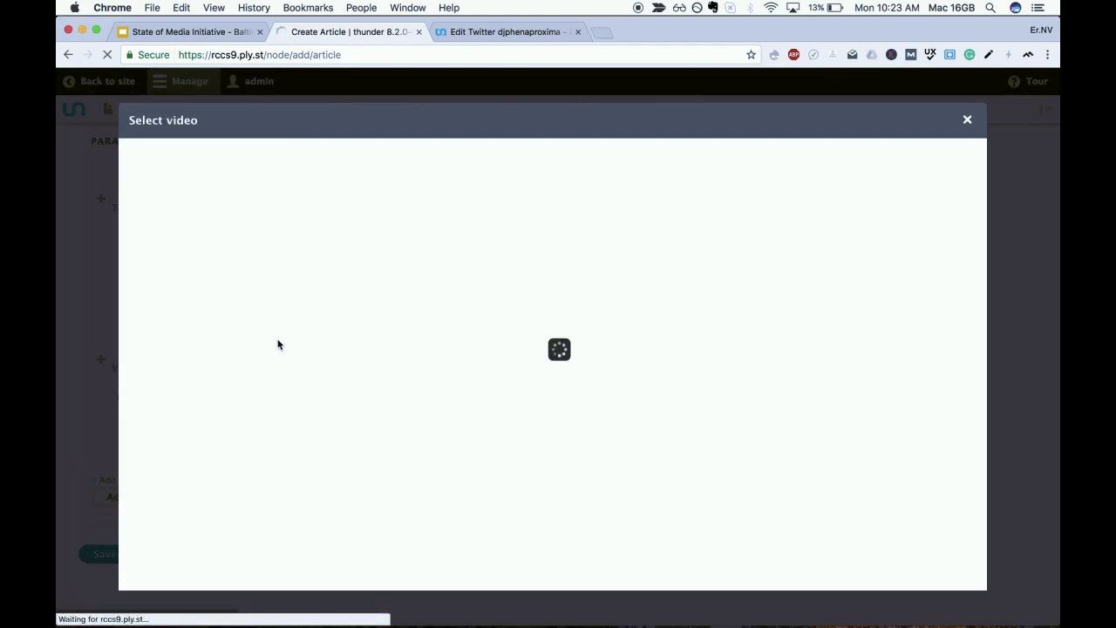
{"action": "left_click", "coordinate": [230, 283]}
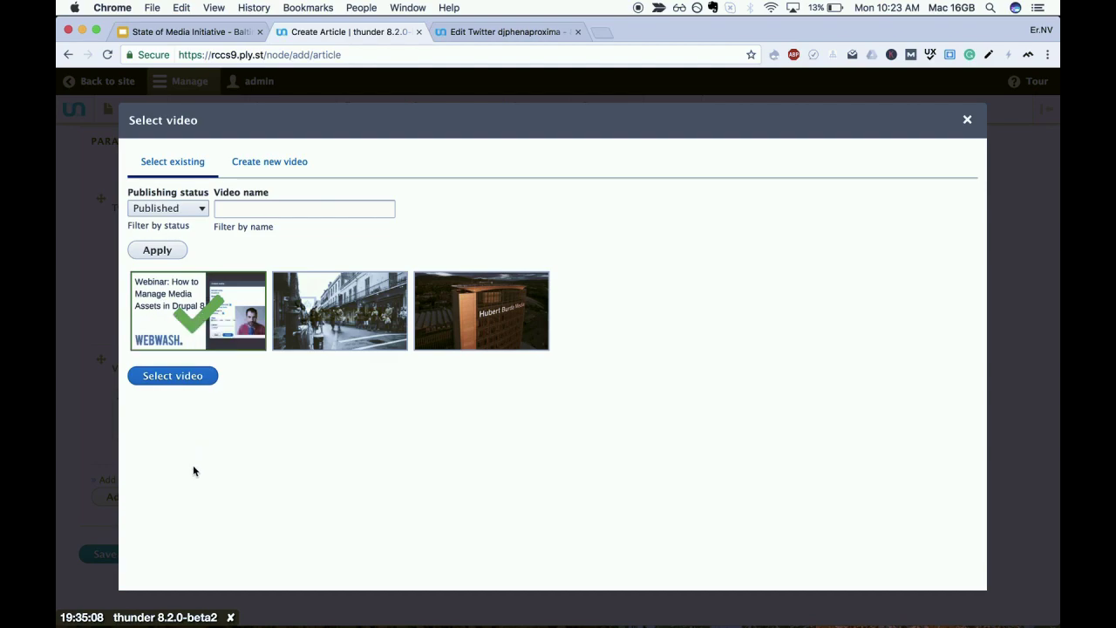
{"action": "left_click", "coordinate": [172, 376]}
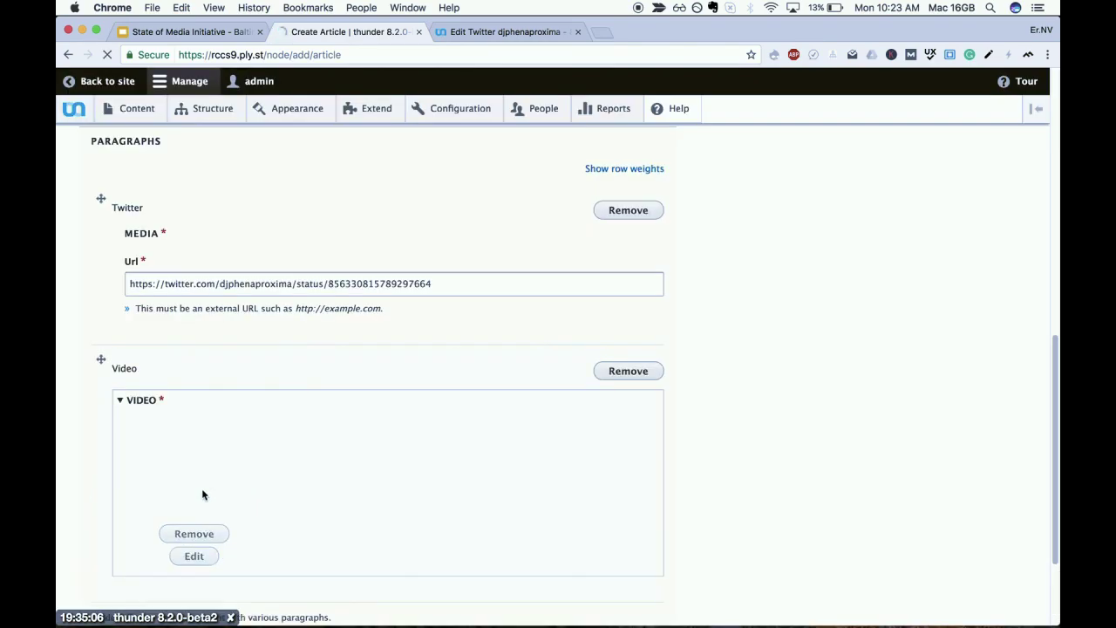
- Add an image paragraph below the video and use the existing red rose image
{"action": "scroll", "coordinate": [202, 472], "scroll_direction": "down", "scroll_amount": 3}
{"action": "left_click", "coordinate": [182, 495]}
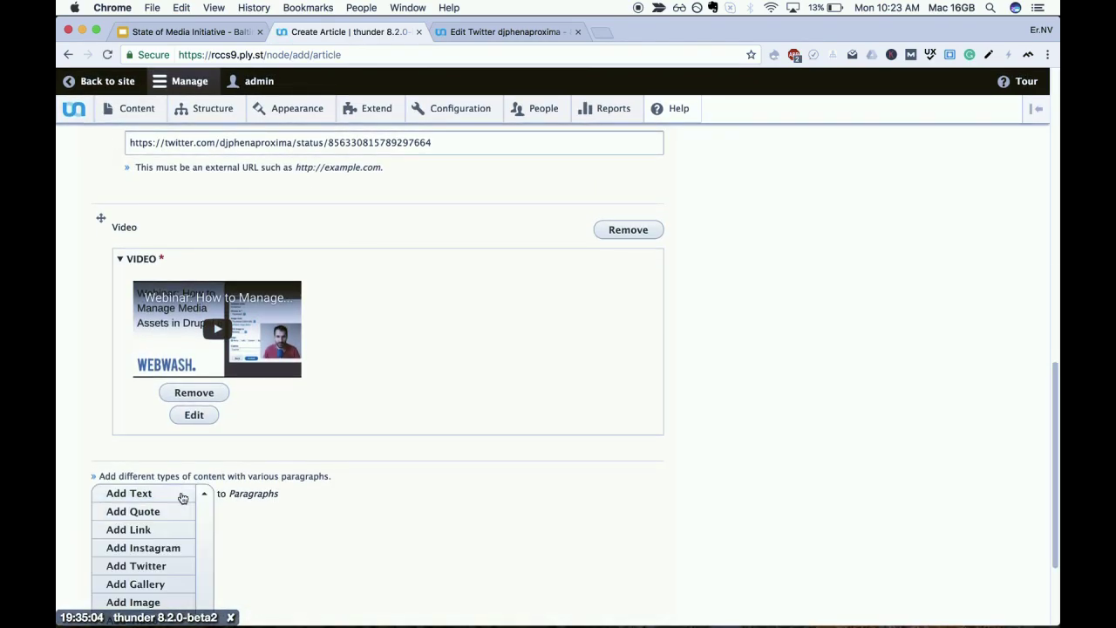
{"action": "scroll", "coordinate": [182, 496], "scroll_direction": "down", "scroll_amount": 3}
{"action": "left_click", "coordinate": [163, 461]}
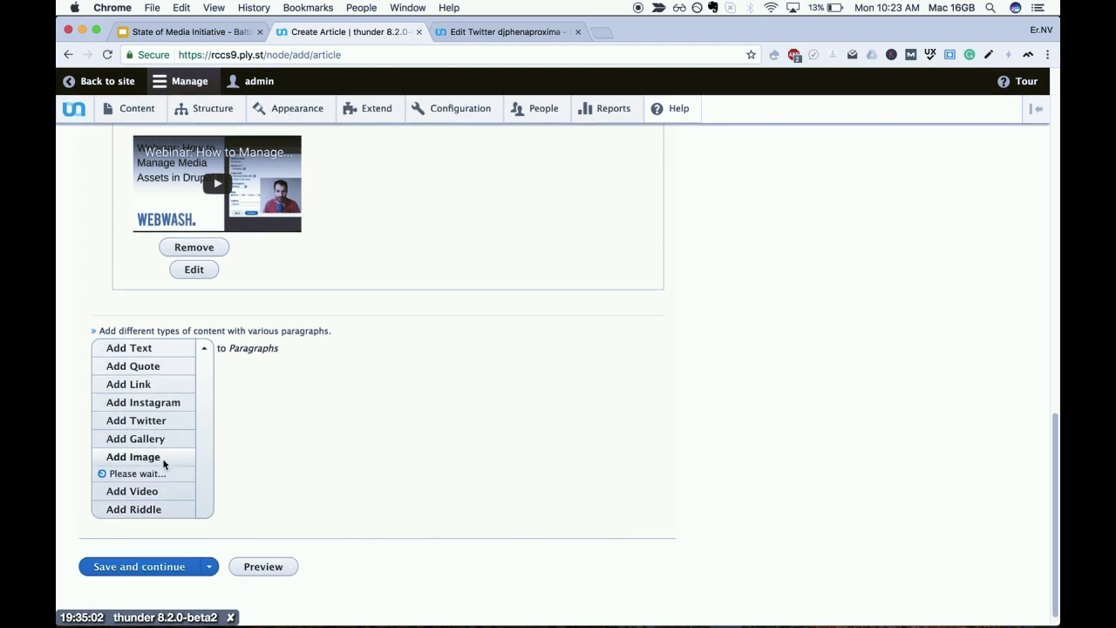
{"action": "left_click", "coordinate": [176, 420]}
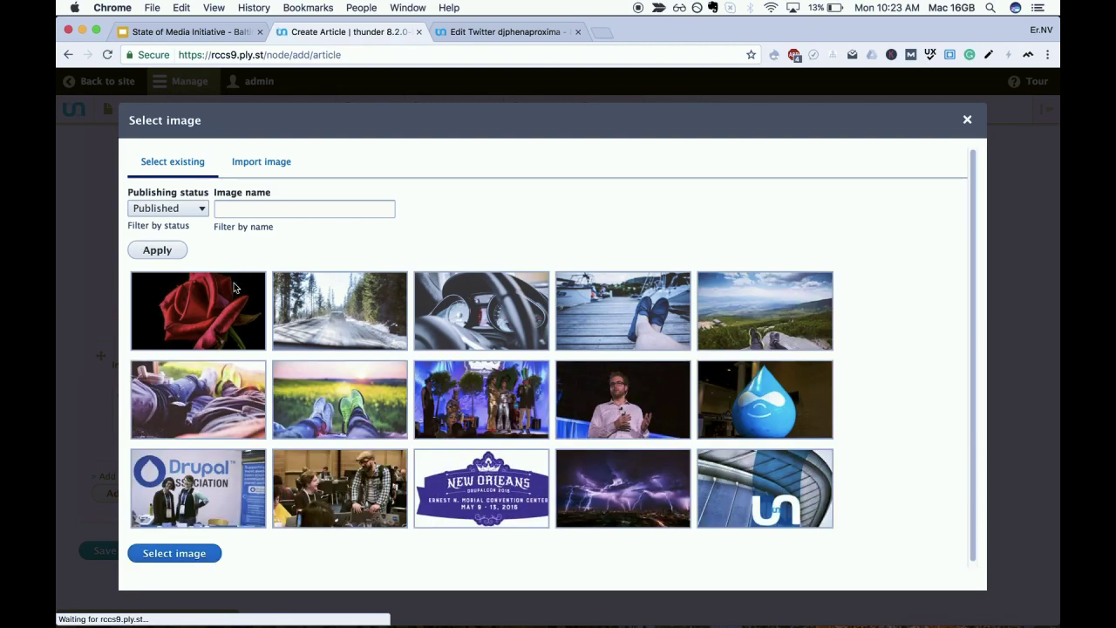
{"action": "left_click", "coordinate": [198, 314]}
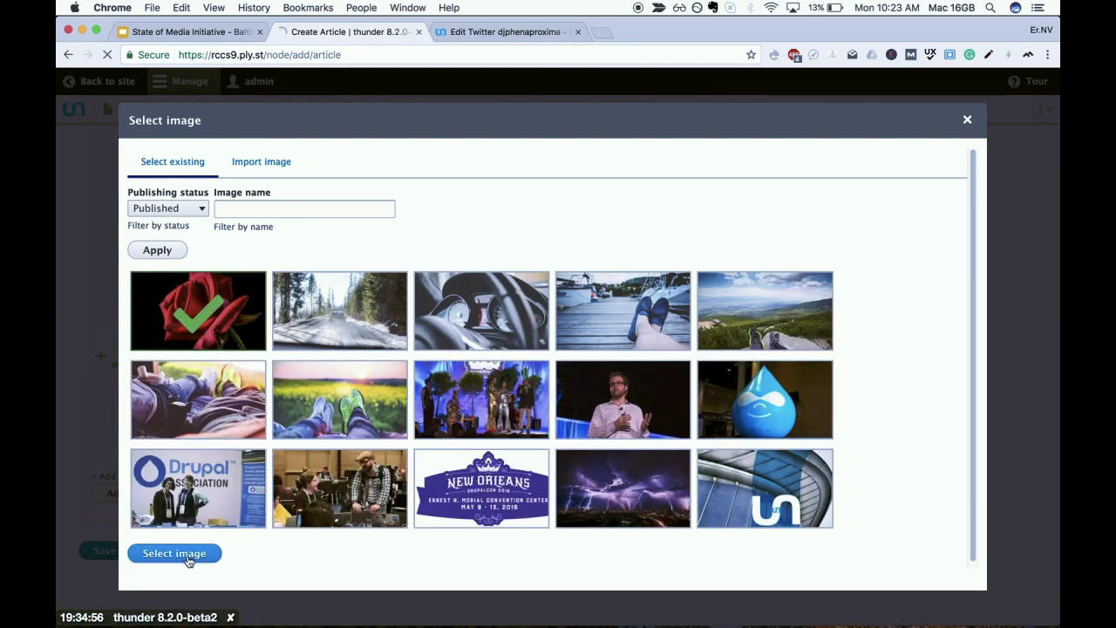
{"action": "left_click", "coordinate": [188, 560]}
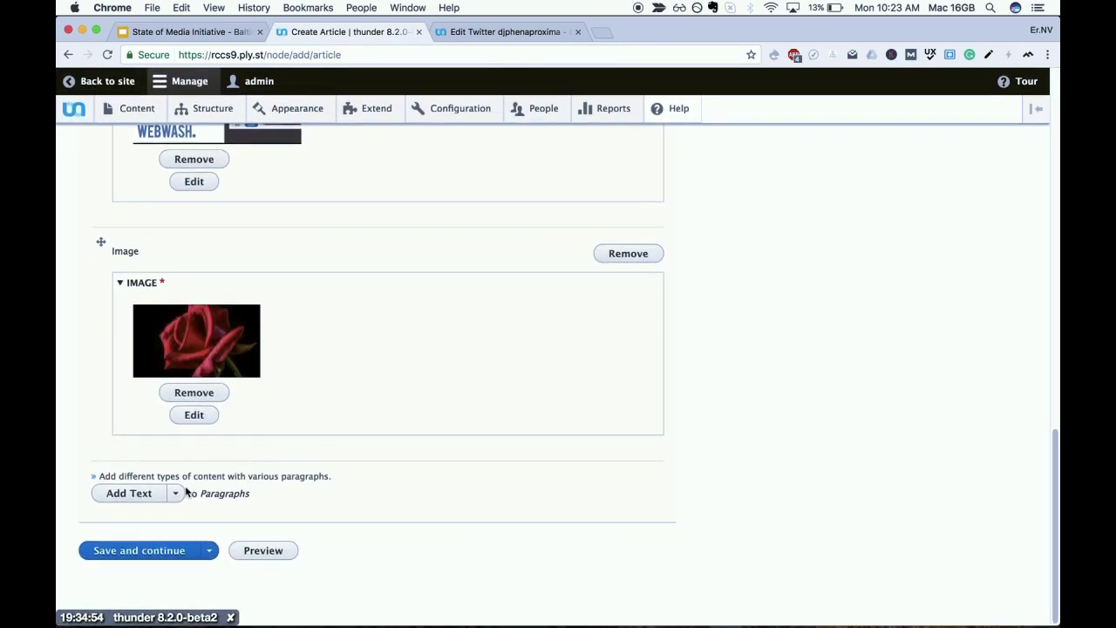
- Add a gallery paragraph with the media name Drupalers and open its image selection
{"action": "left_click", "coordinate": [176, 492]}
{"action": "scroll", "coordinate": [166, 512], "scroll_direction": "down", "scroll_amount": 2}
{"action": "left_click", "coordinate": [149, 486]}
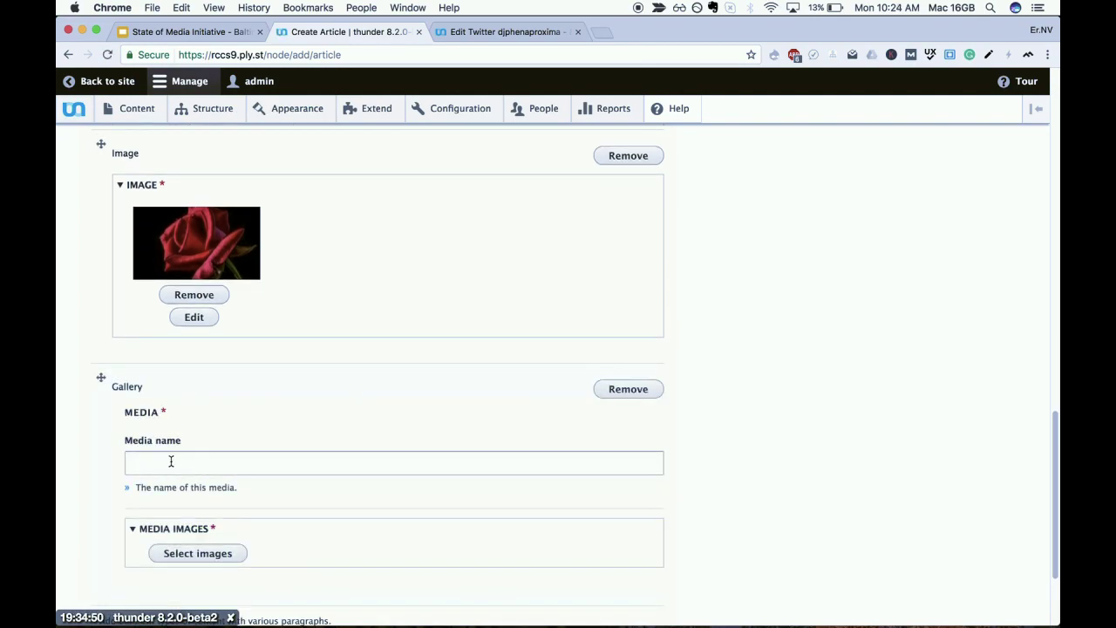
{"action": "left_click", "coordinate": [179, 464]}
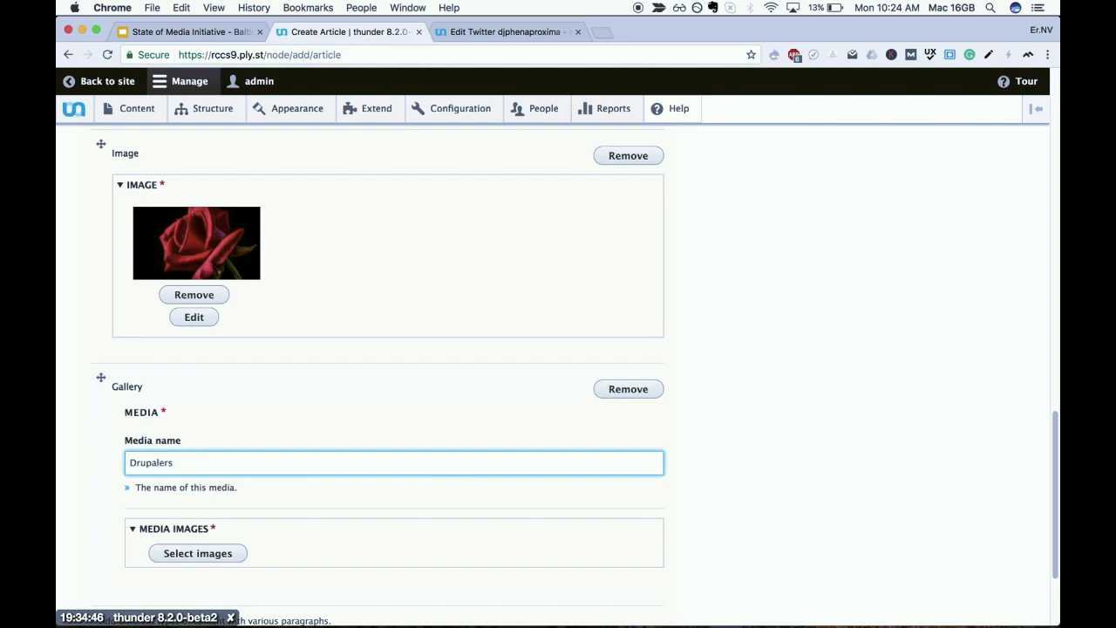
{"action": "left_click", "coordinate": [199, 553]}
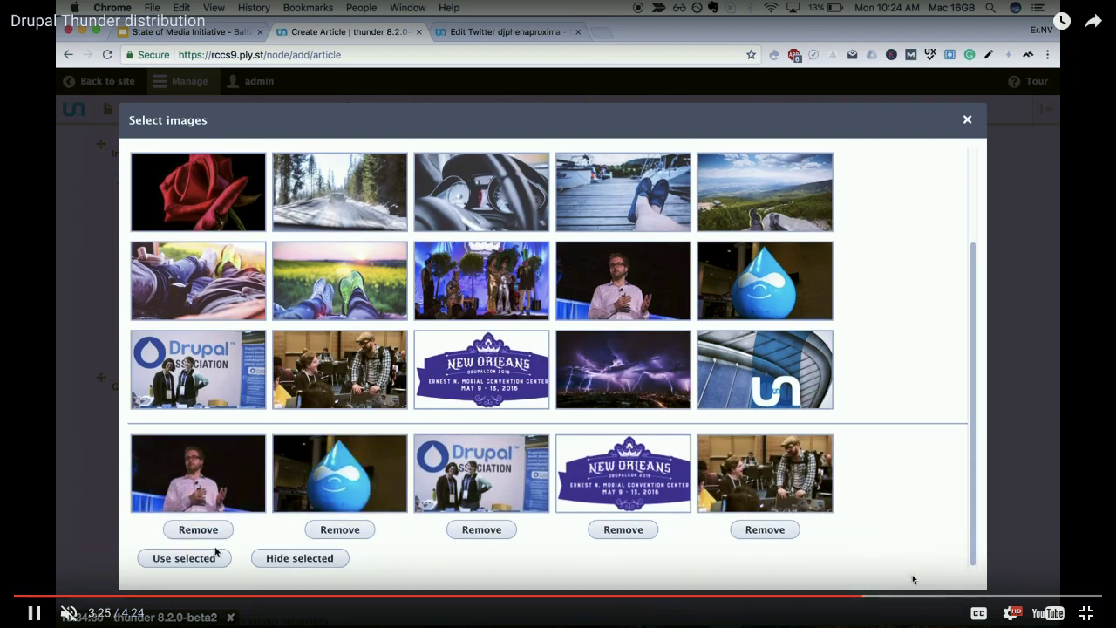
- Set the playback speed of the Drupal Thunder distribution video to 1.5
{"action": "left_click", "coordinate": [1011, 613]}
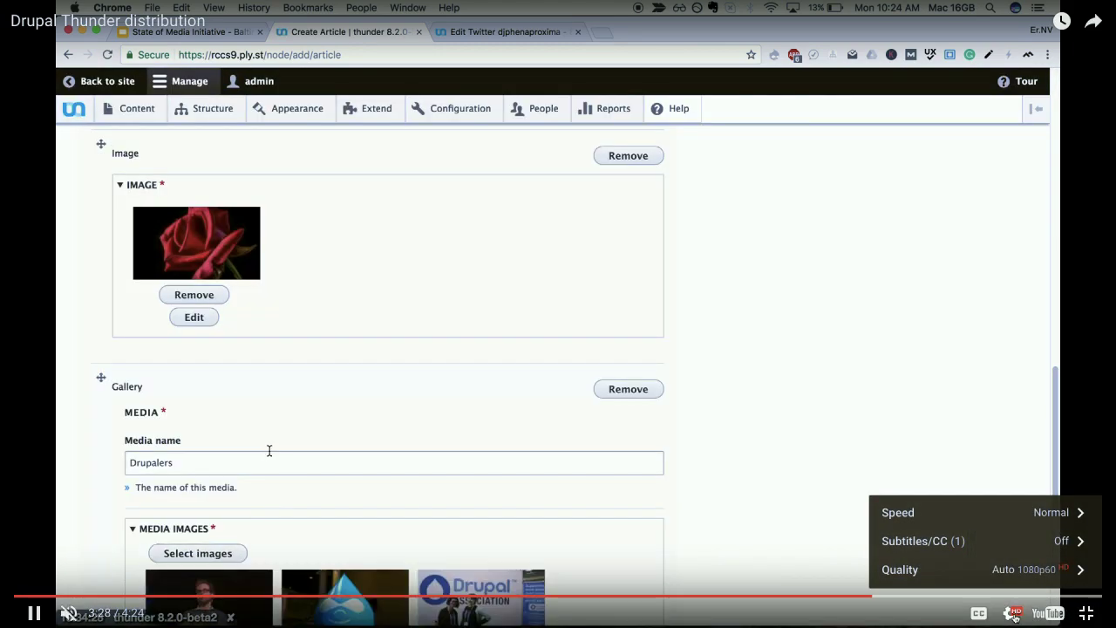
{"action": "left_click", "coordinate": [1058, 518]}
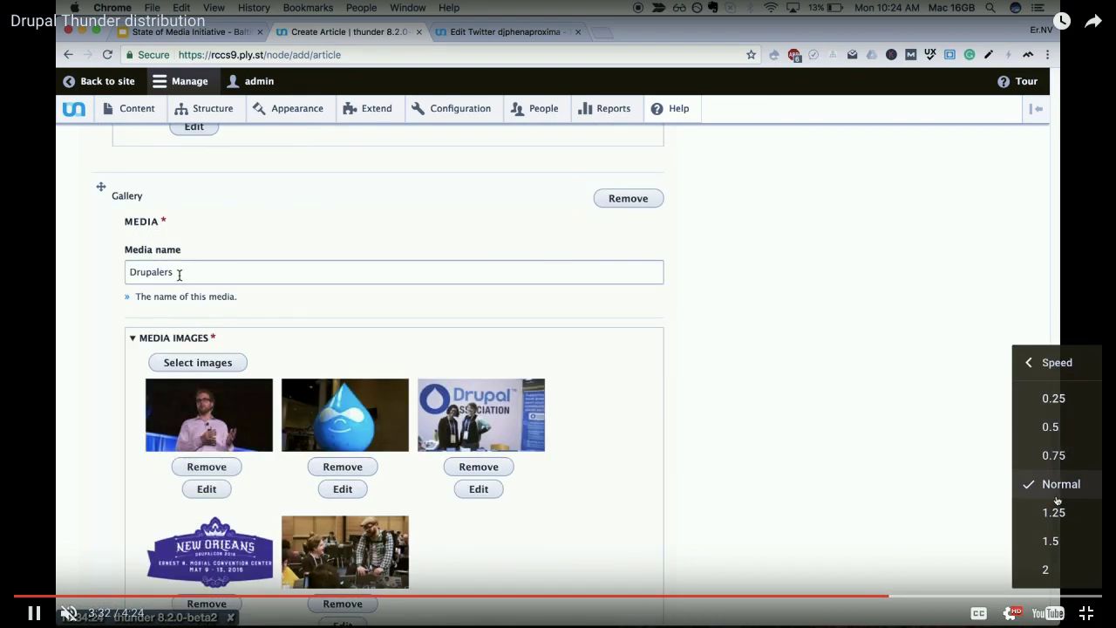
{"action": "left_click", "coordinate": [1053, 540]}
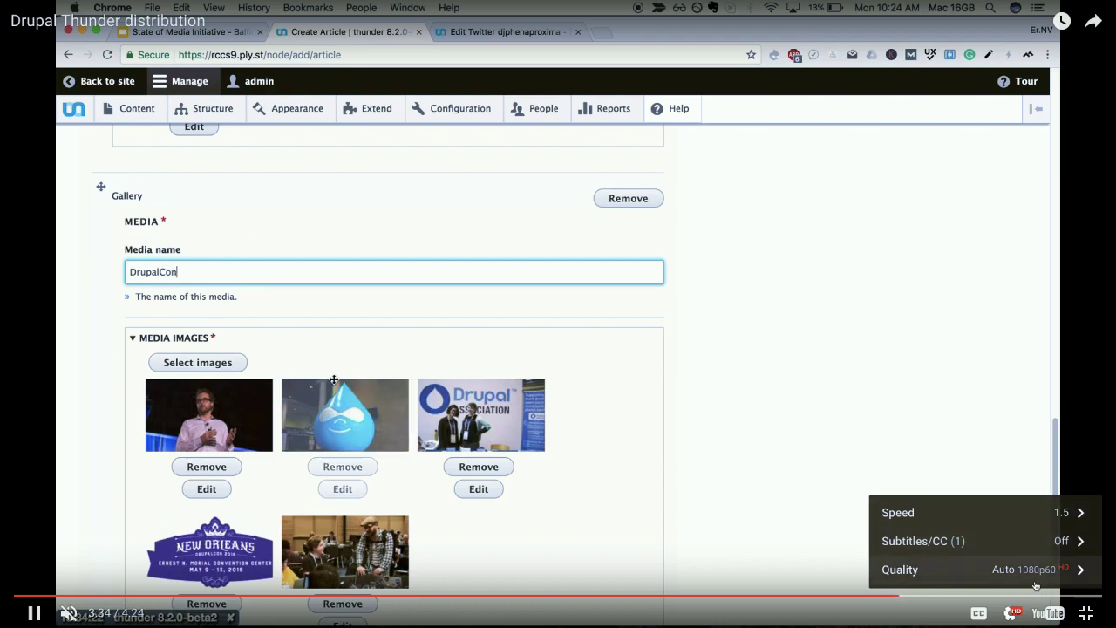
{"action": "left_click", "coordinate": [1059, 414]}
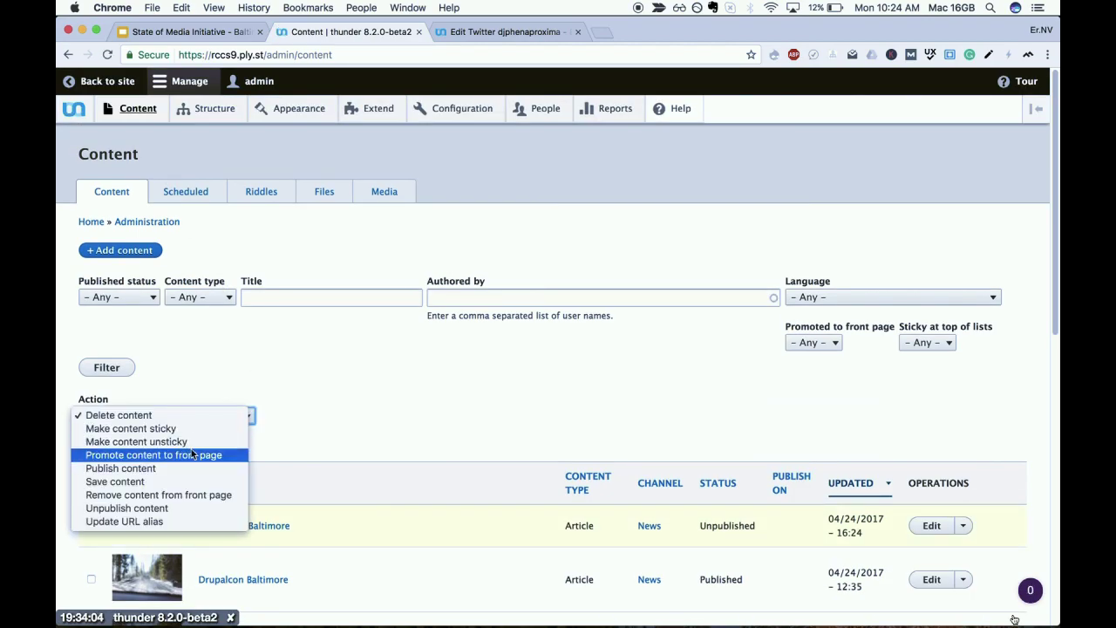
- Publish the selected DrupalCon Baltimore article from the content list and view it in a new browser tab
{"action": "left_click", "coordinate": [189, 471]}
{"action": "left_click", "coordinate": [153, 445]}
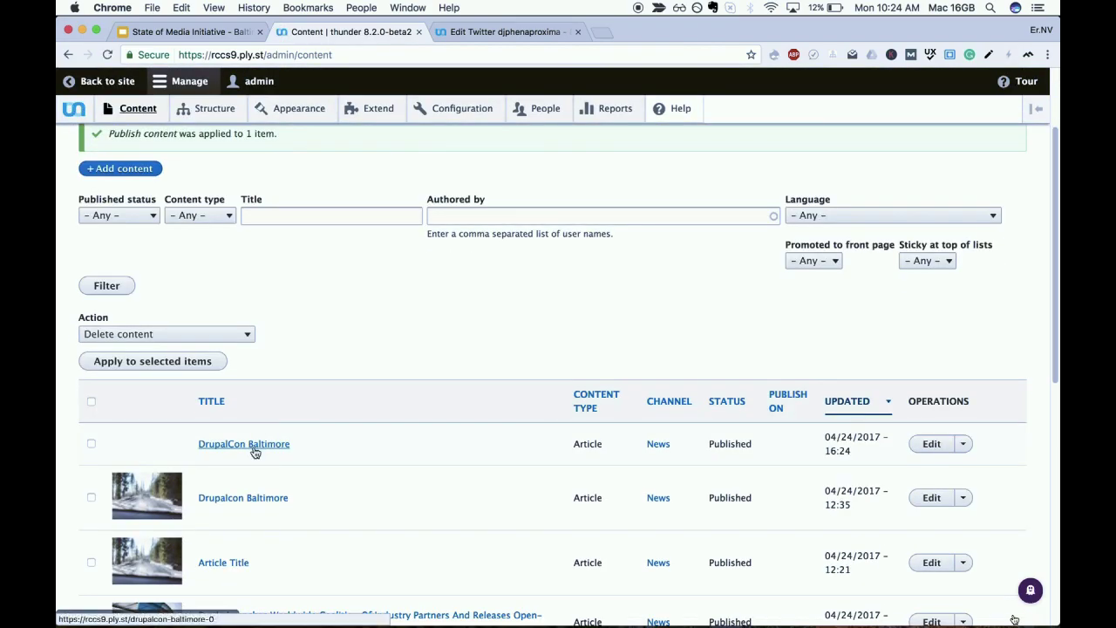
{"action": "right_click", "coordinate": [252, 446]}
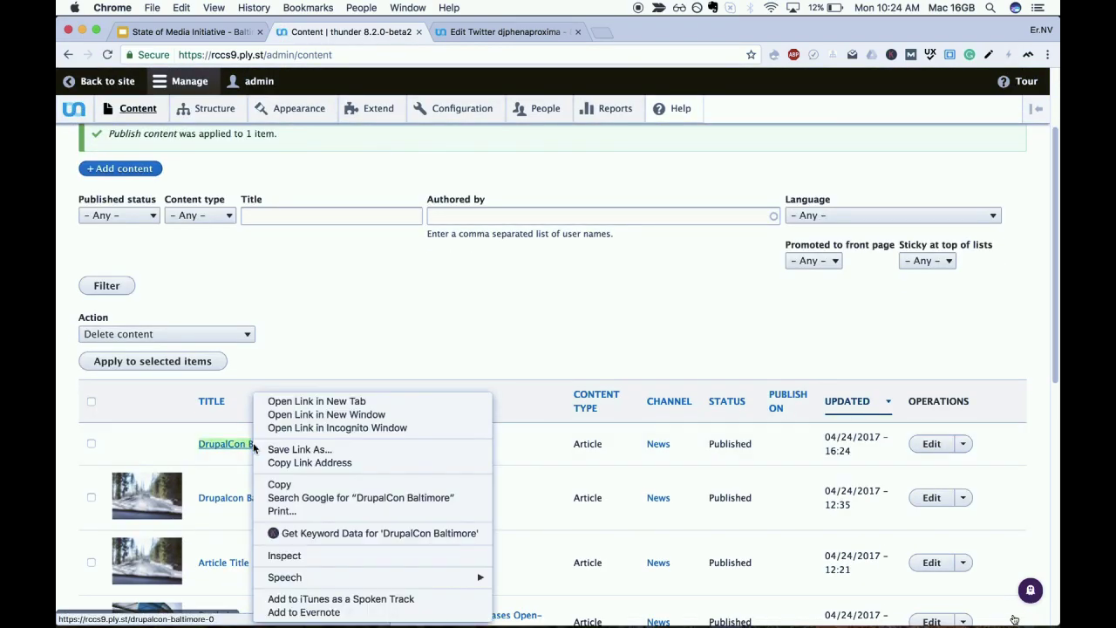
{"action": "left_click", "coordinate": [299, 401]}
{"action": "left_click", "coordinate": [655, 31]}
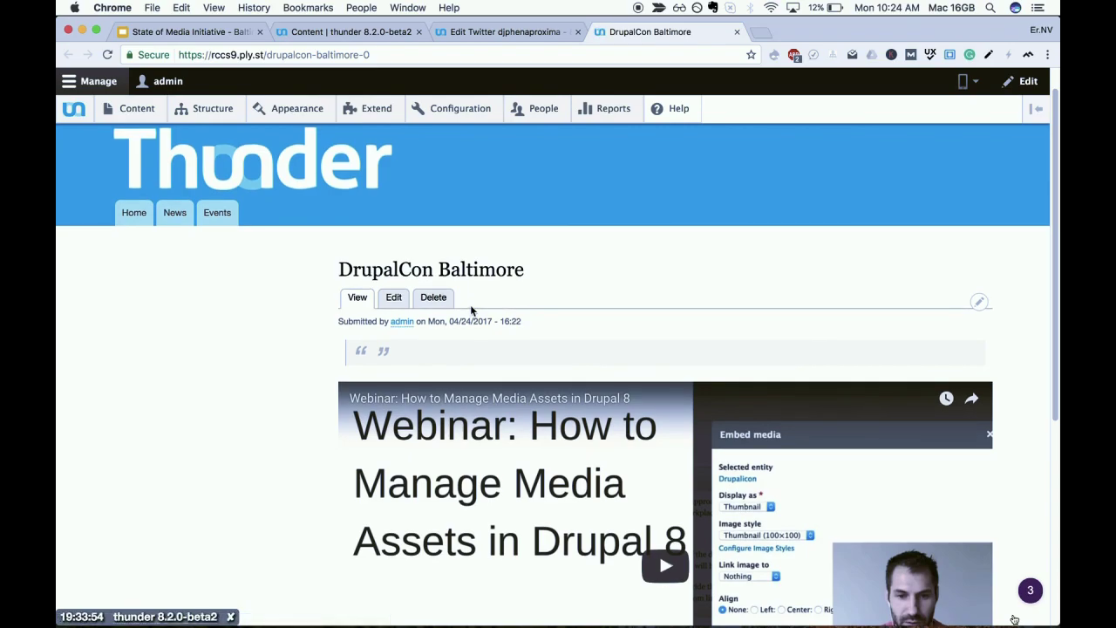
- Examine the tweet, video and image gallery on the published article page, advancing the gallery by one image
{"action": "scroll", "coordinate": [470, 311], "scroll_direction": "down", "scroll_amount": 3}
{"action": "scroll", "coordinate": [471, 311], "scroll_direction": "up", "scroll_amount": 1}
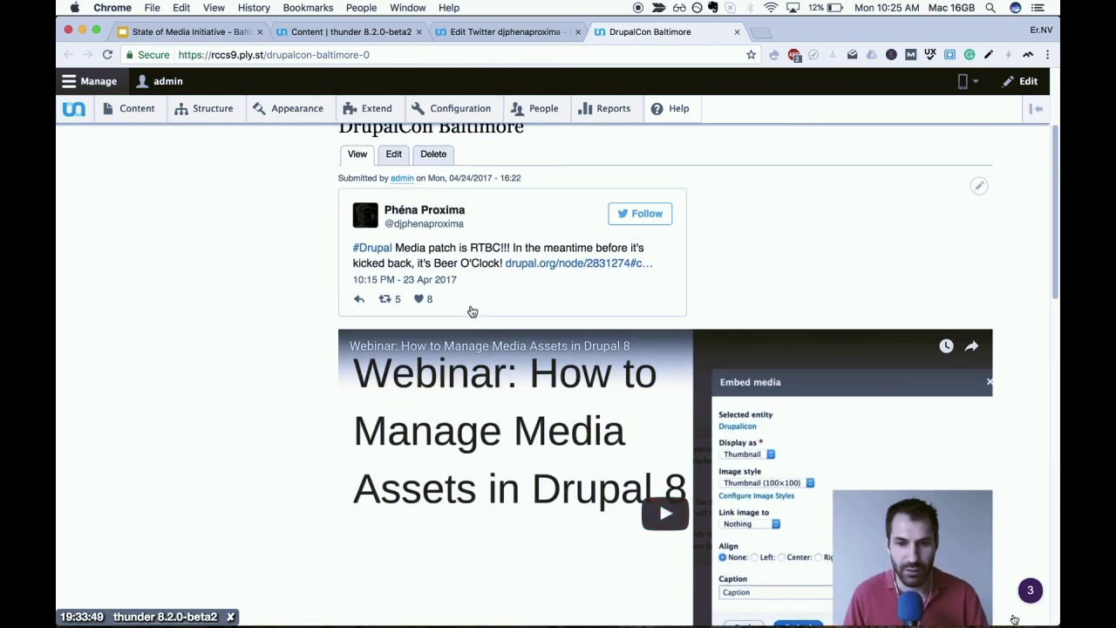
{"action": "scroll", "coordinate": [471, 311], "scroll_direction": "down", "scroll_amount": 1}
{"action": "scroll", "coordinate": [471, 312], "scroll_direction": "down", "scroll_amount": 10}
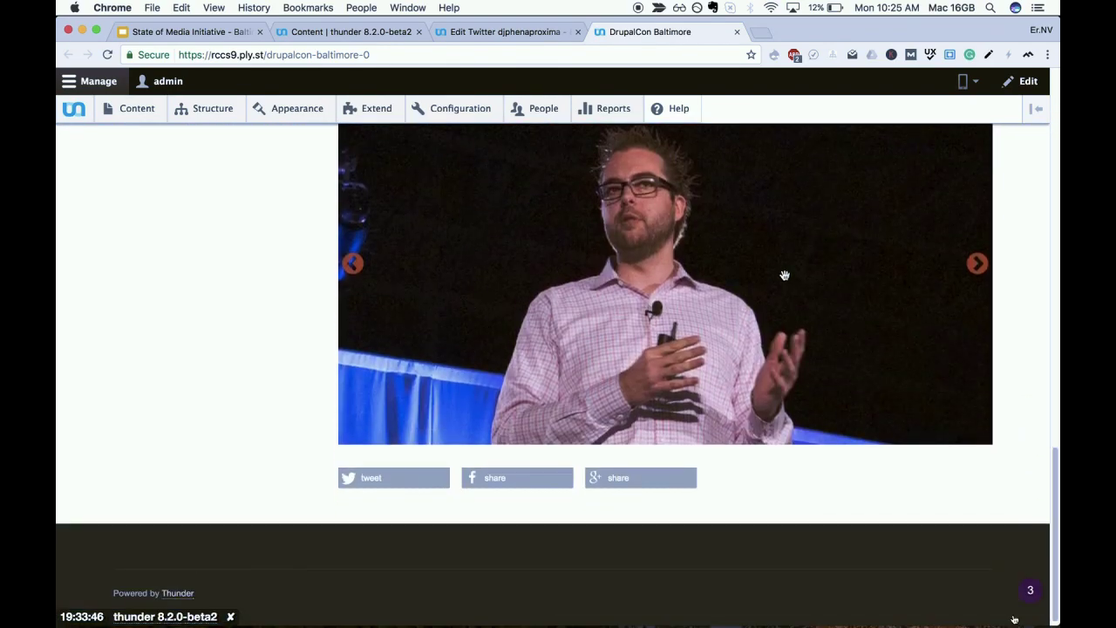
{"action": "left_click", "coordinate": [976, 266]}
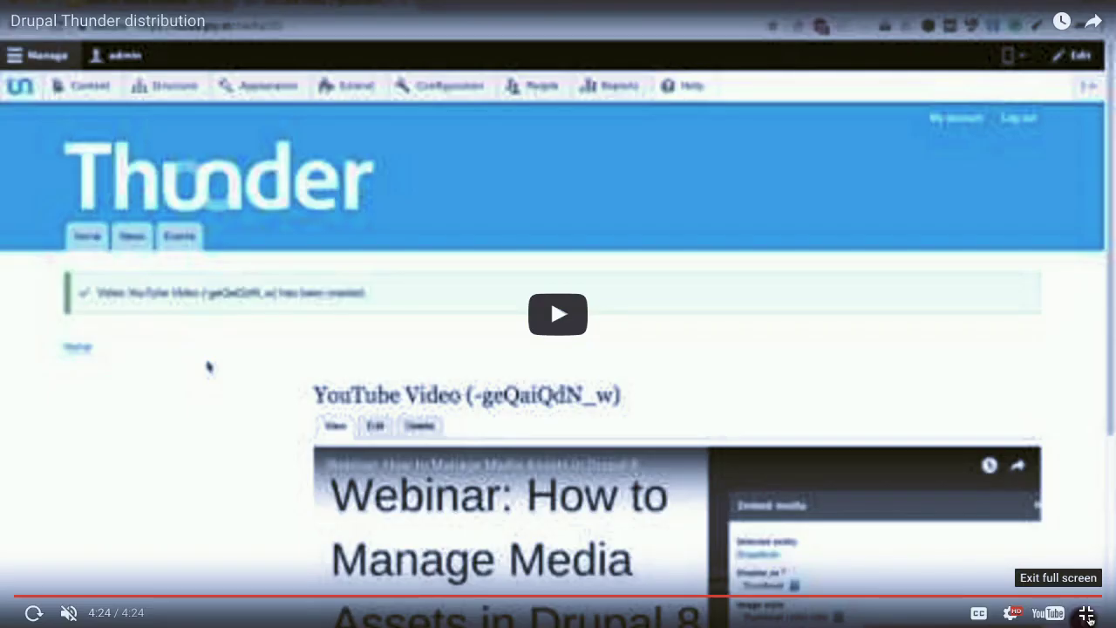
- Exit the full-screen Thunder video and start presenting the Google Slides deck from the Lightning slide
{"action": "left_click", "coordinate": [1087, 615]}
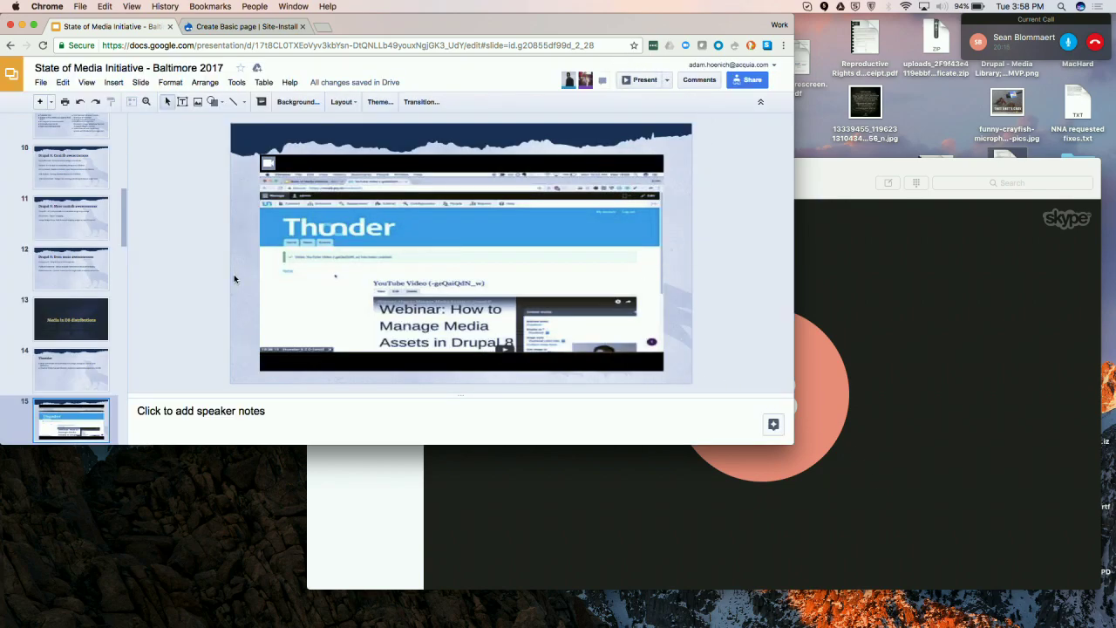
{"action": "scroll", "coordinate": [63, 379], "scroll_direction": "down", "scroll_amount": 3}
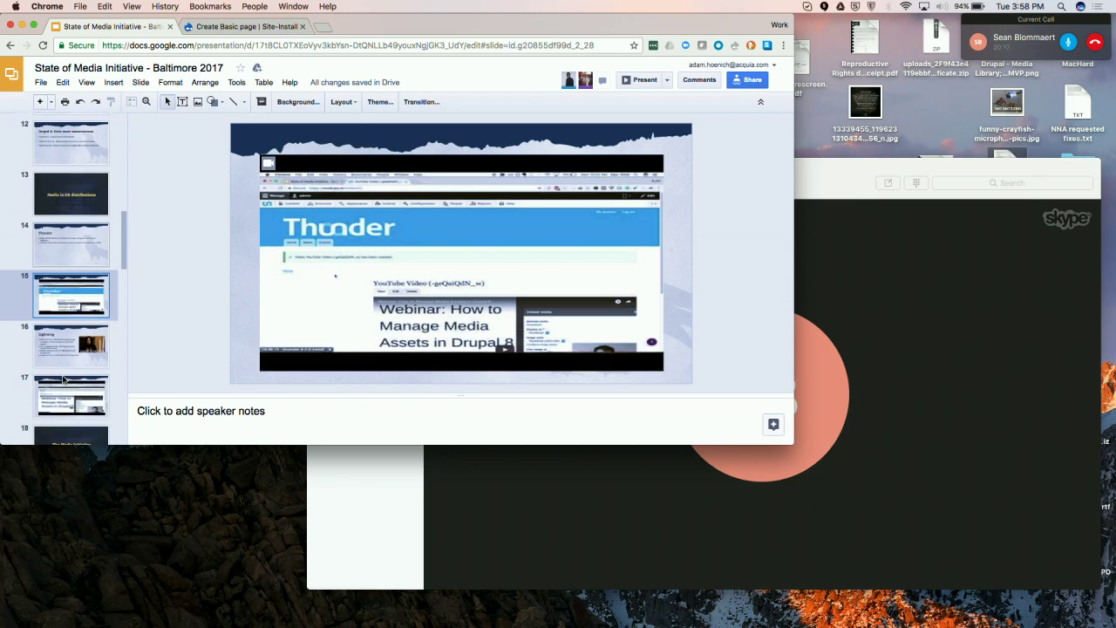
{"action": "scroll", "coordinate": [62, 379], "scroll_direction": "down", "scroll_amount": 1}
{"action": "left_click", "coordinate": [63, 317]}
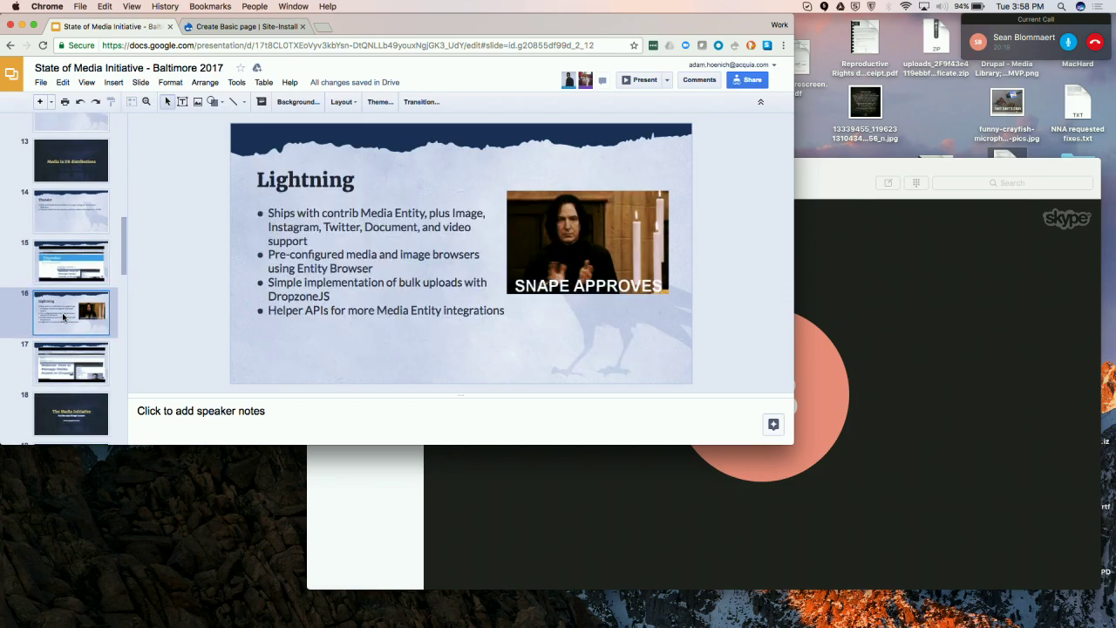
{"action": "left_click", "coordinate": [638, 85]}
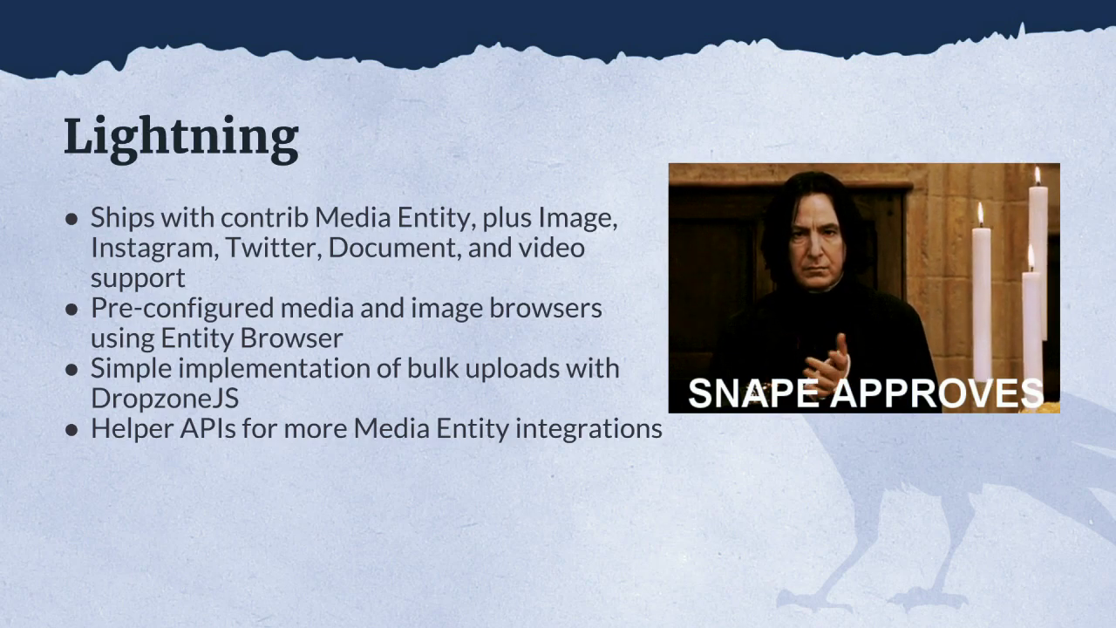
- Play the Drupal Lightning Distribution video on the next slide at a playback speed of 1.5
{"action": "key", "text": "Right"}
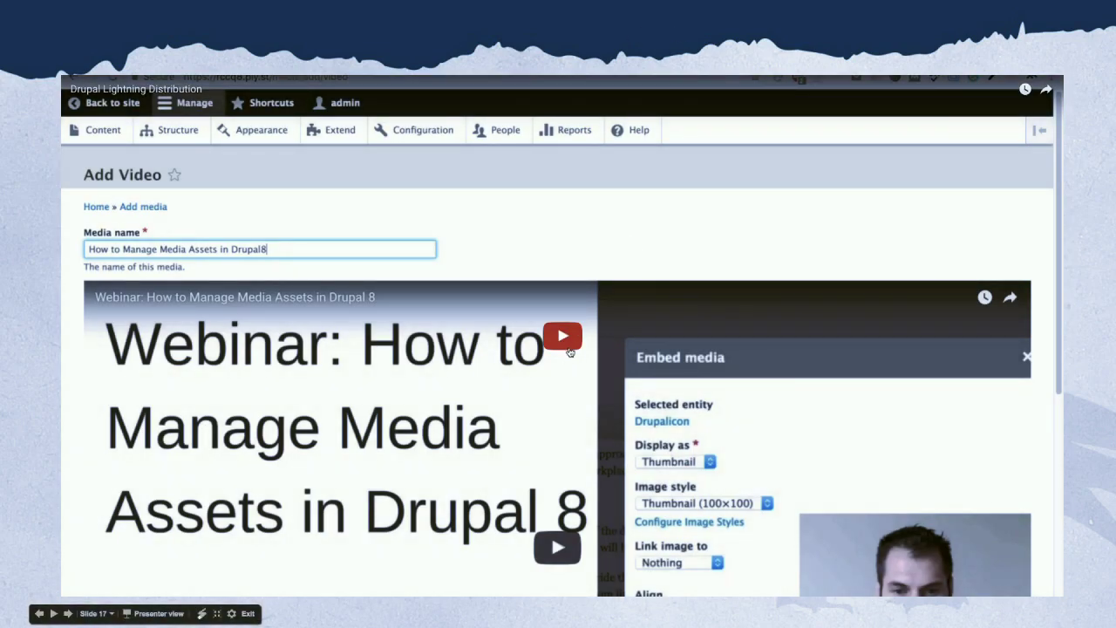
{"action": "left_click", "coordinate": [571, 341]}
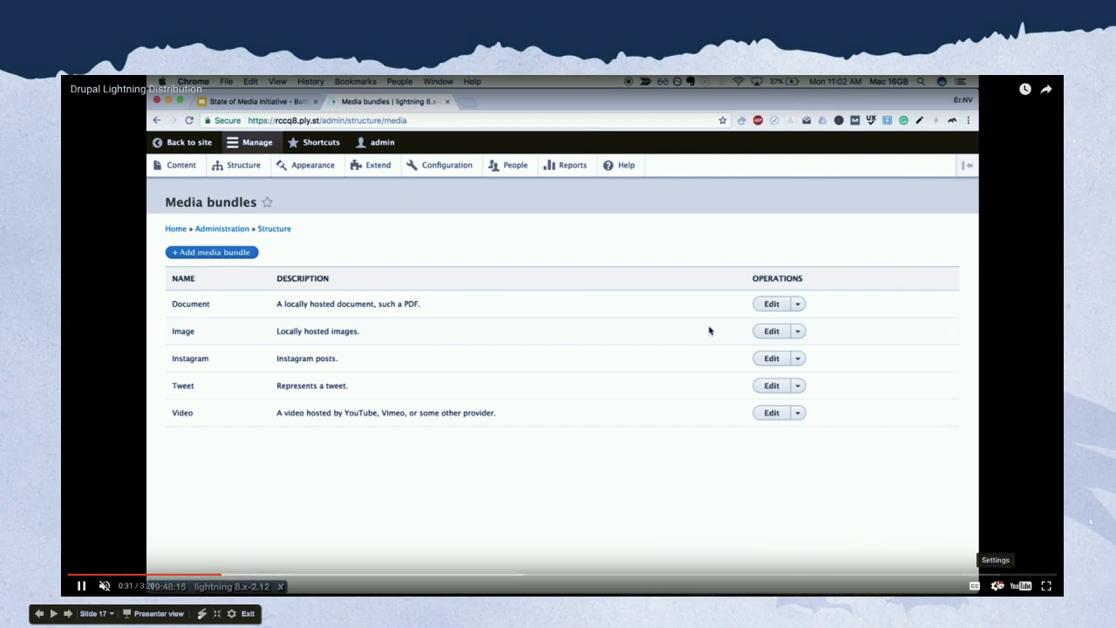
{"action": "left_click", "coordinate": [996, 585]}
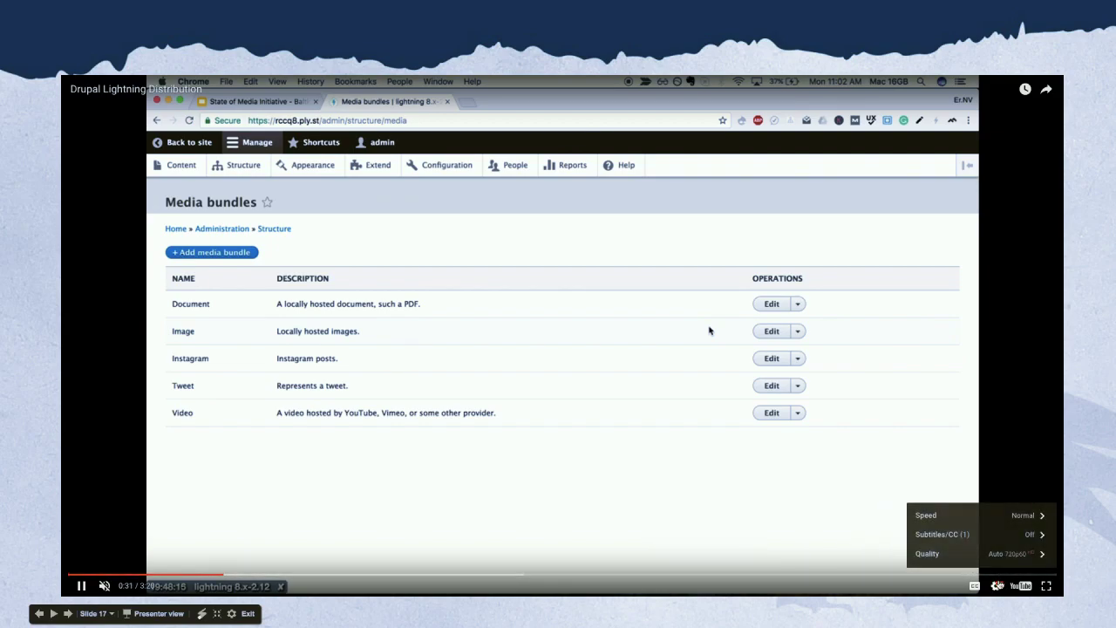
{"action": "left_click", "coordinate": [1025, 519]}
{"action": "left_click", "coordinate": [1032, 535]}
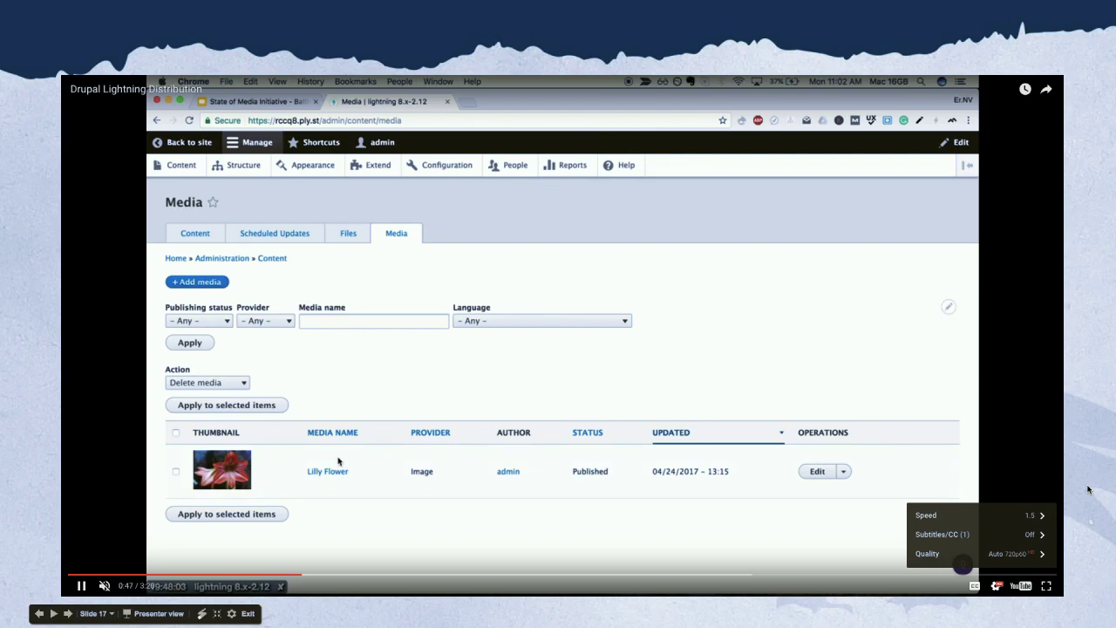
- Advance to The Media Initiative slide and return to the Lightning video slide
{"action": "key", "text": "Right"}
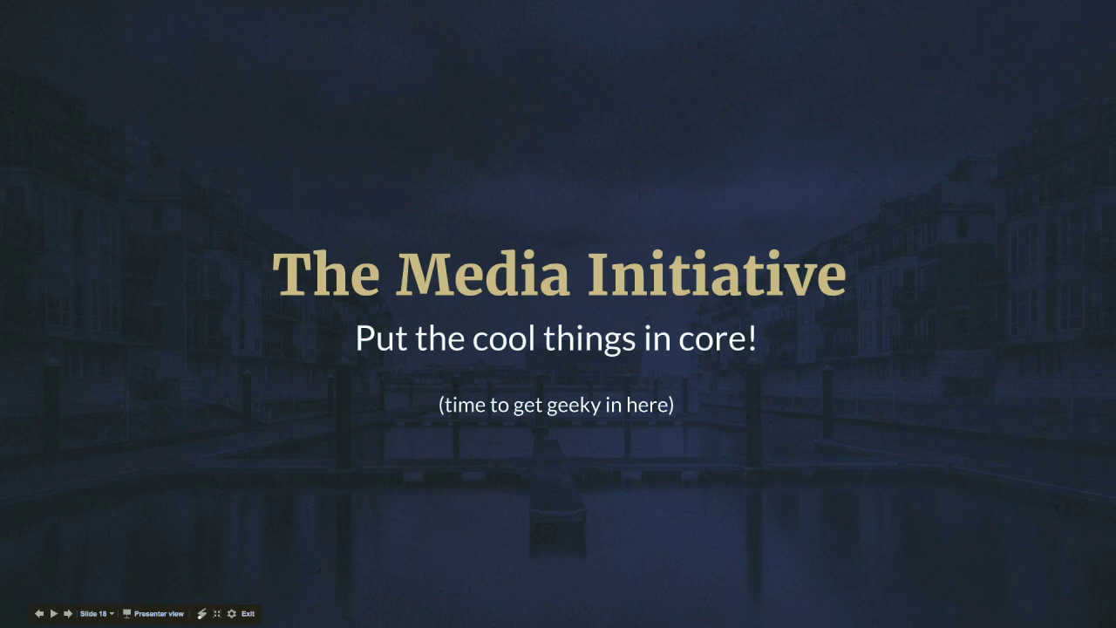
{"action": "key", "text": "Left"}
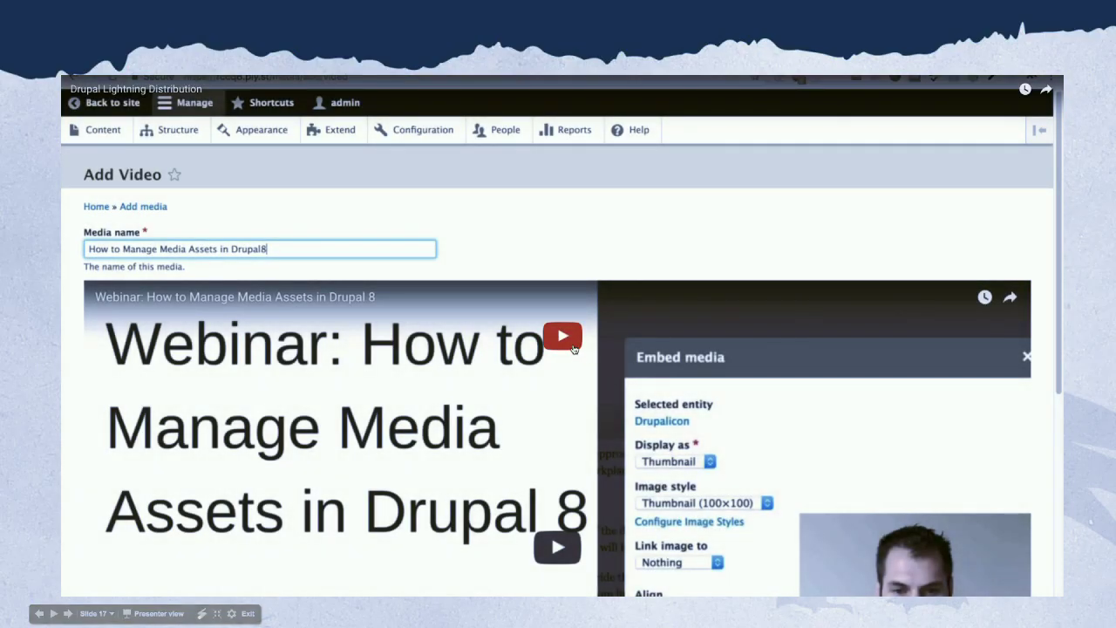